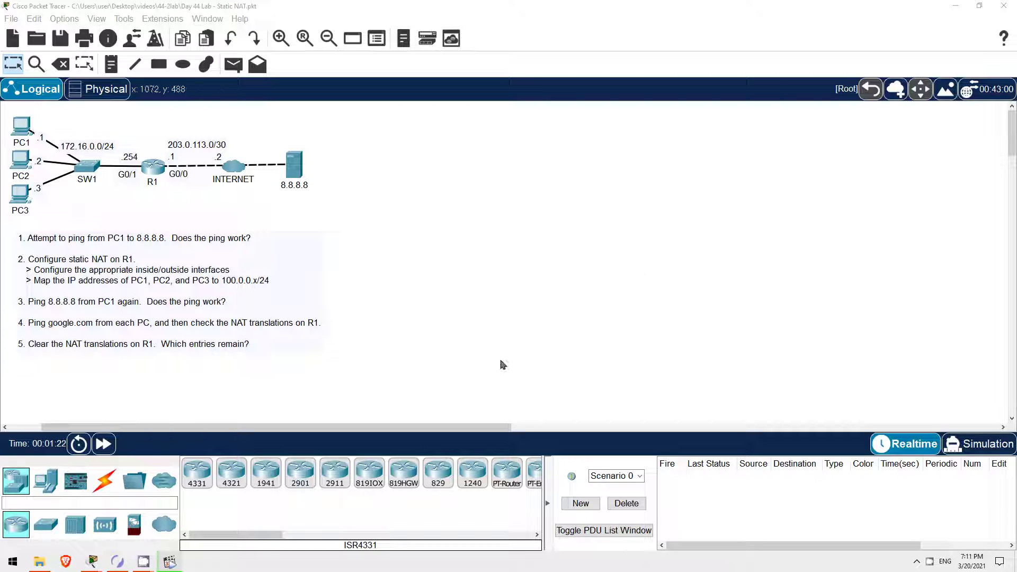
In Boson NetSim, preview several labs, choose NAT Pool, then return to Packet Tracer.
left_click(118, 561)
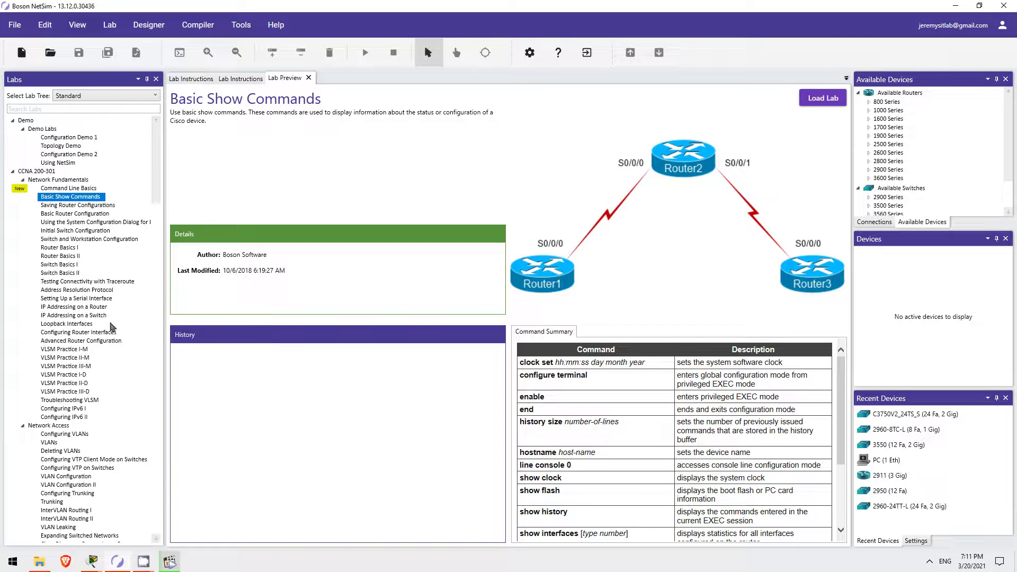
left_click(72, 316)
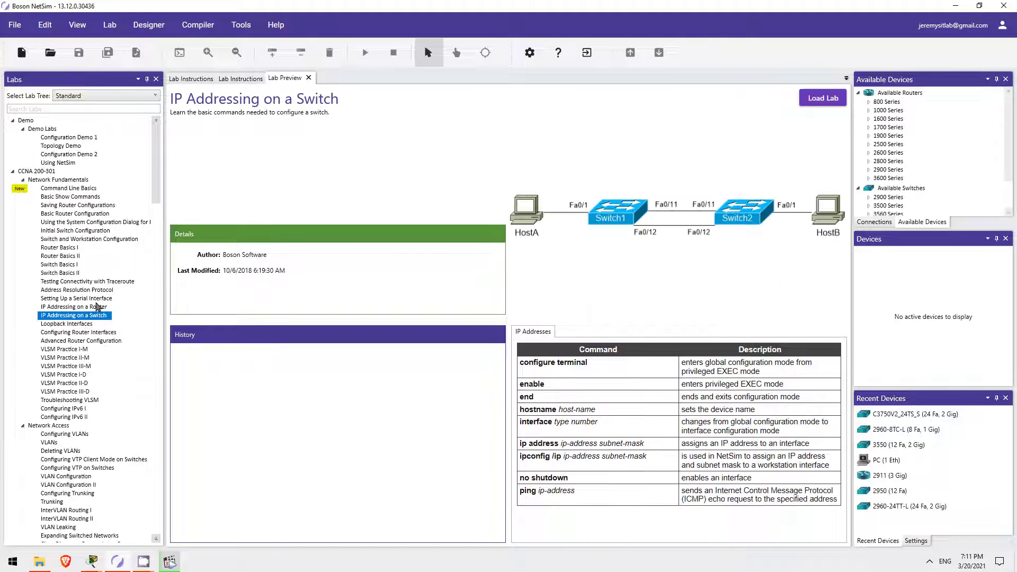
scroll(97, 310, "down", 5)
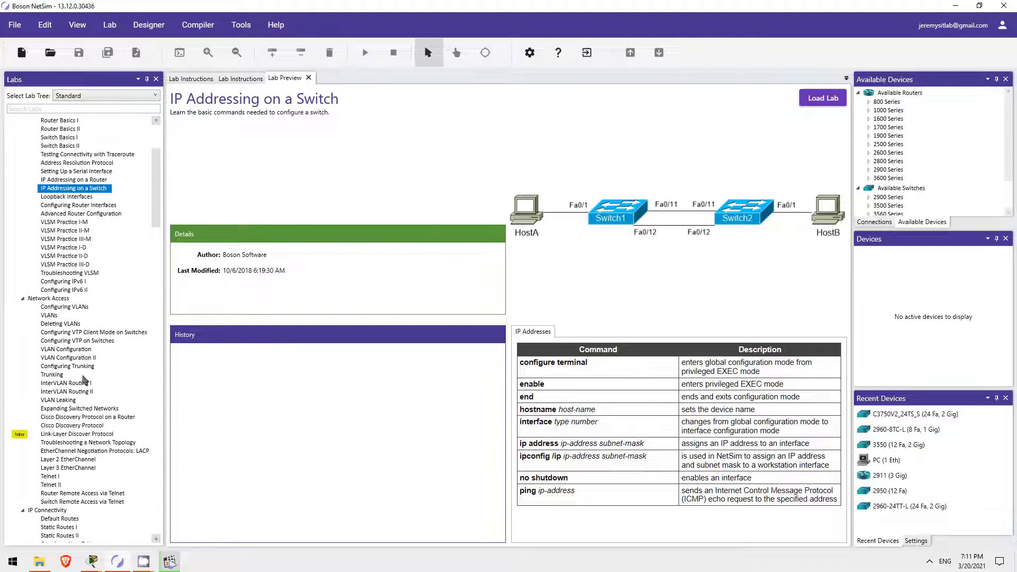
left_click(80, 392)
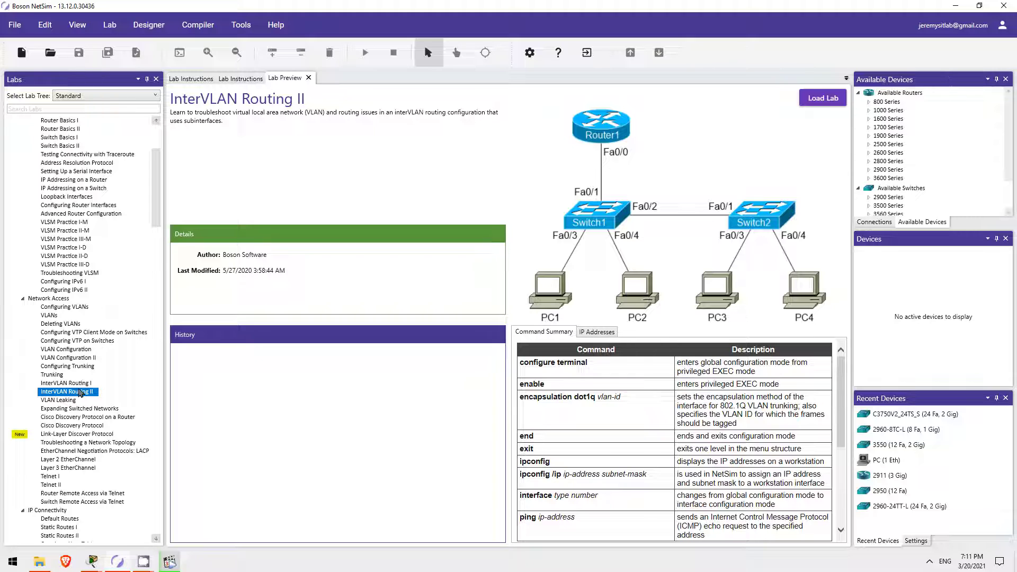
scroll(80, 392, "down", 5)
left_click(75, 418)
scroll(74, 390, "down", 3)
left_click(55, 418)
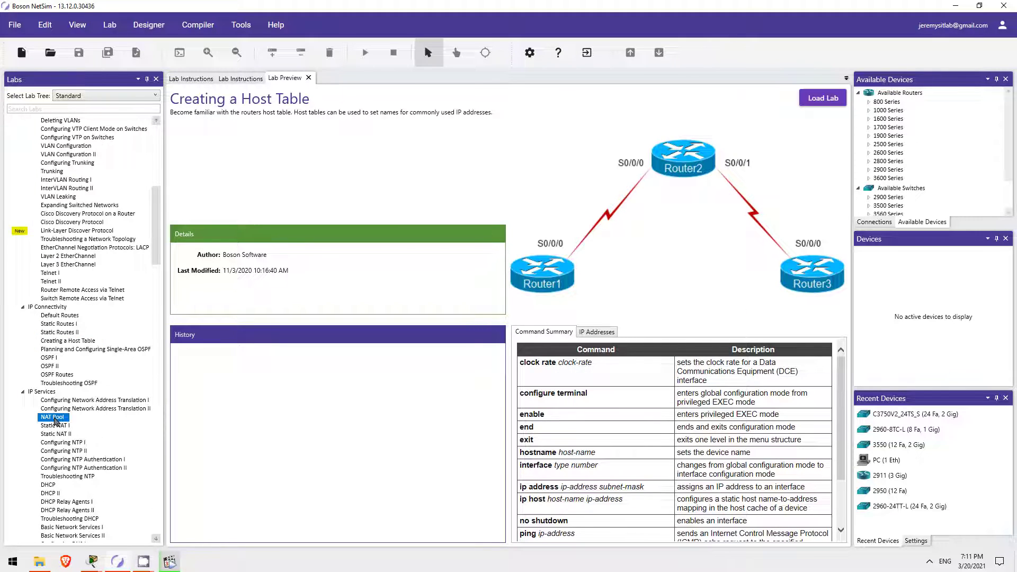
left_click(80, 528)
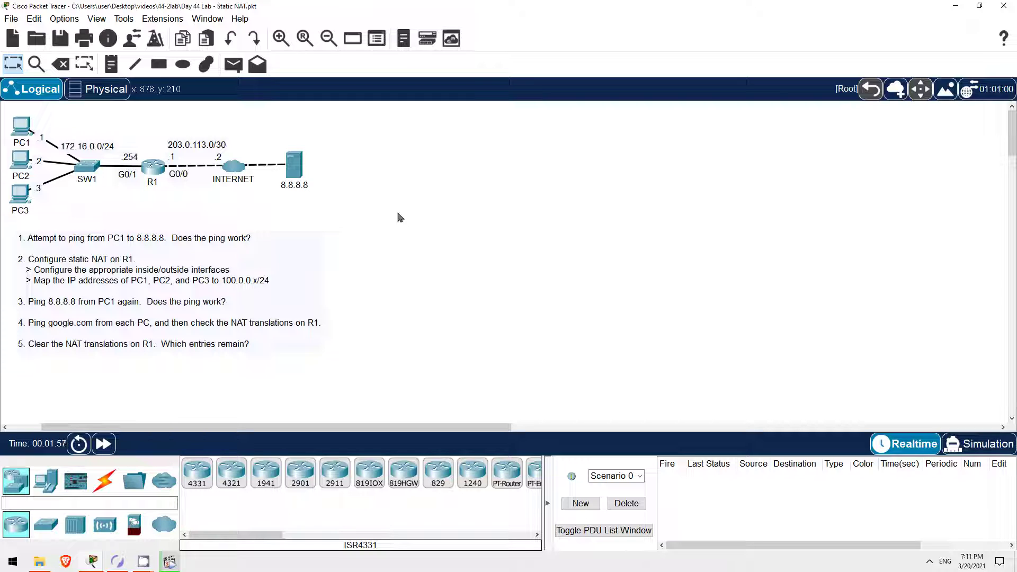
Run 'ping 8.8.8.8' from PC1's Command Prompt; the requests time out.
left_click(24, 125)
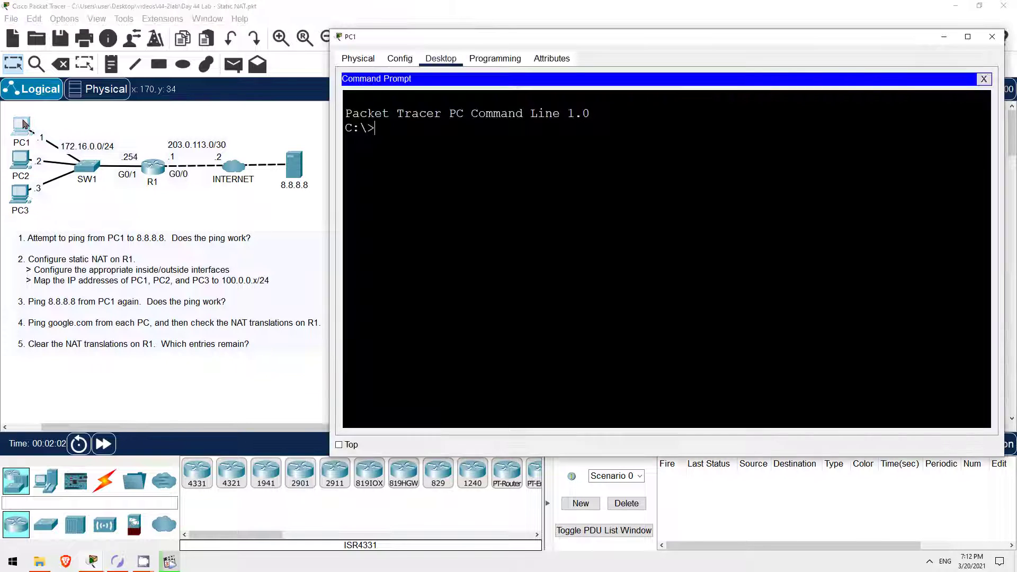
key("Return")
type("ping 8.8.8.8")
key("Return")
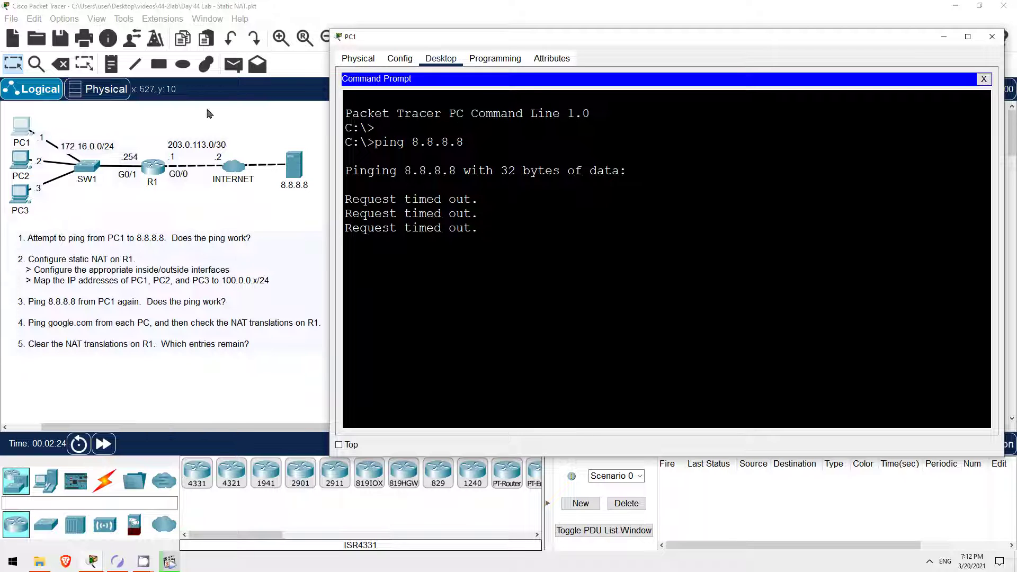
In R1's CLI, enter privileged mode with 'en' and global configuration with 'conf t'.
left_click(154, 167)
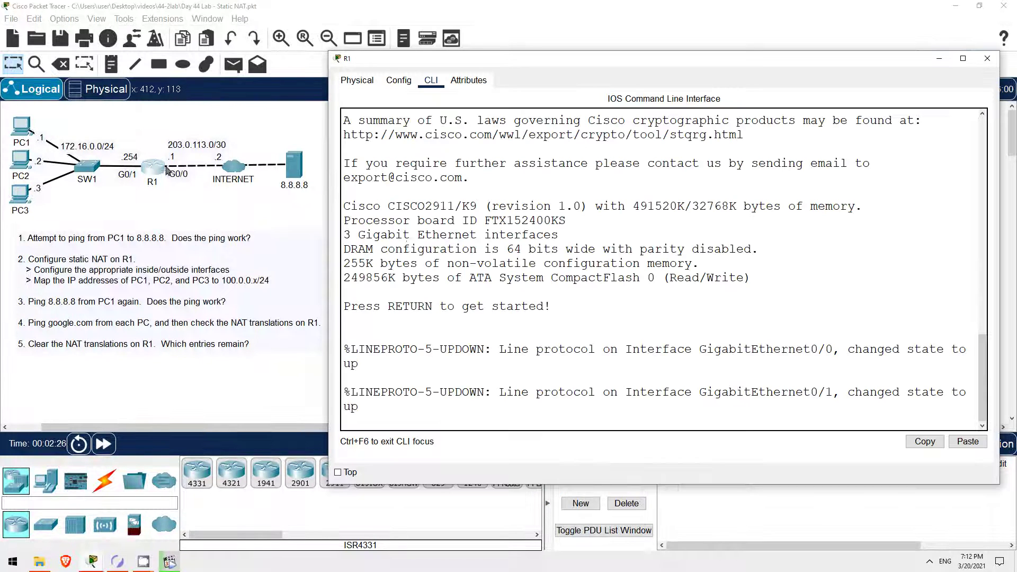
key("Return")
key("Return")
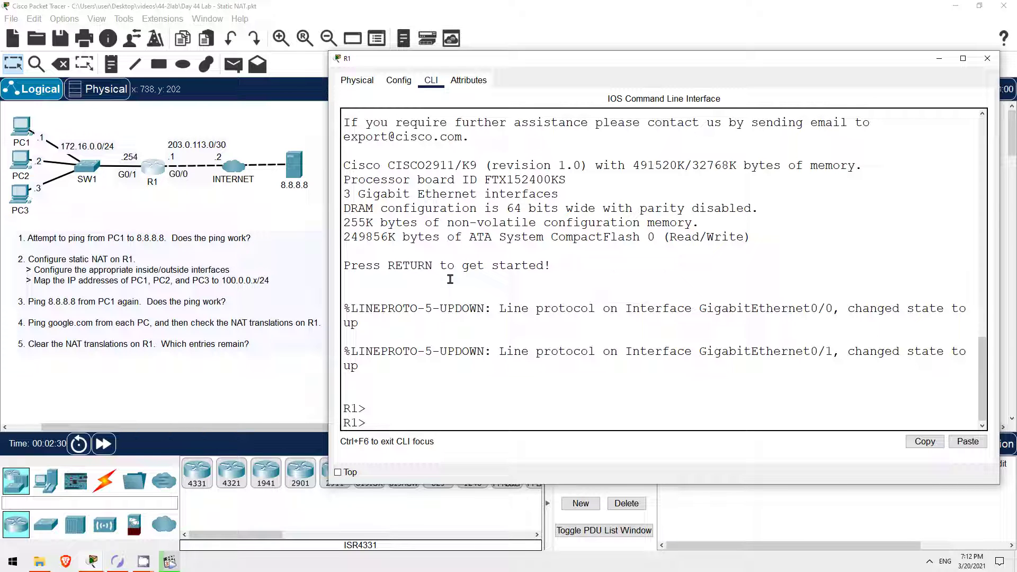
type("en")
key("Return")
type("conf t")
key("Return")
Set 'ip nat outside' on G0/0 and 'ip nat inside' on G0/1.
type("int g0/0")
key("Return")
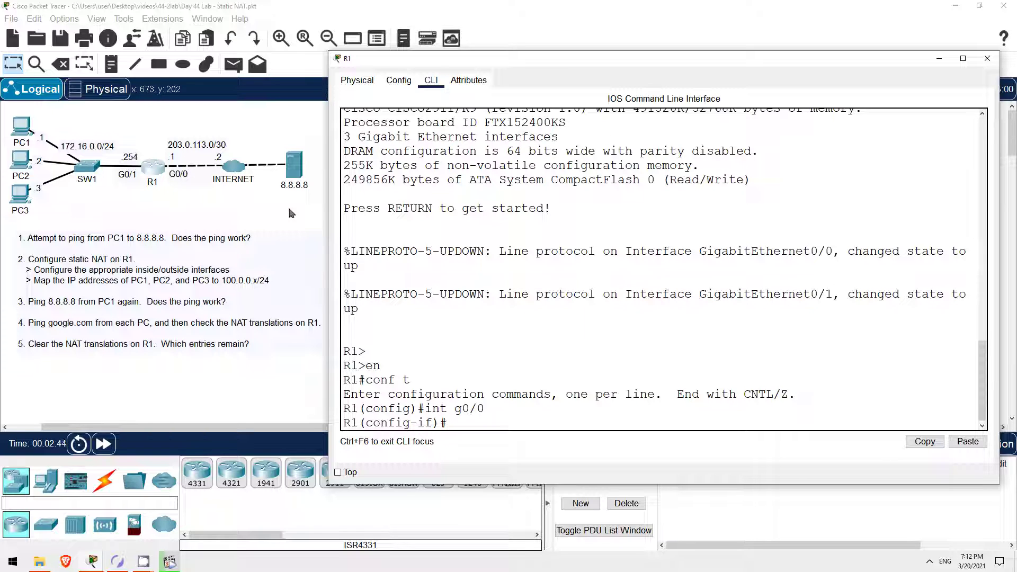
type("ip nat outside")
key("Return")
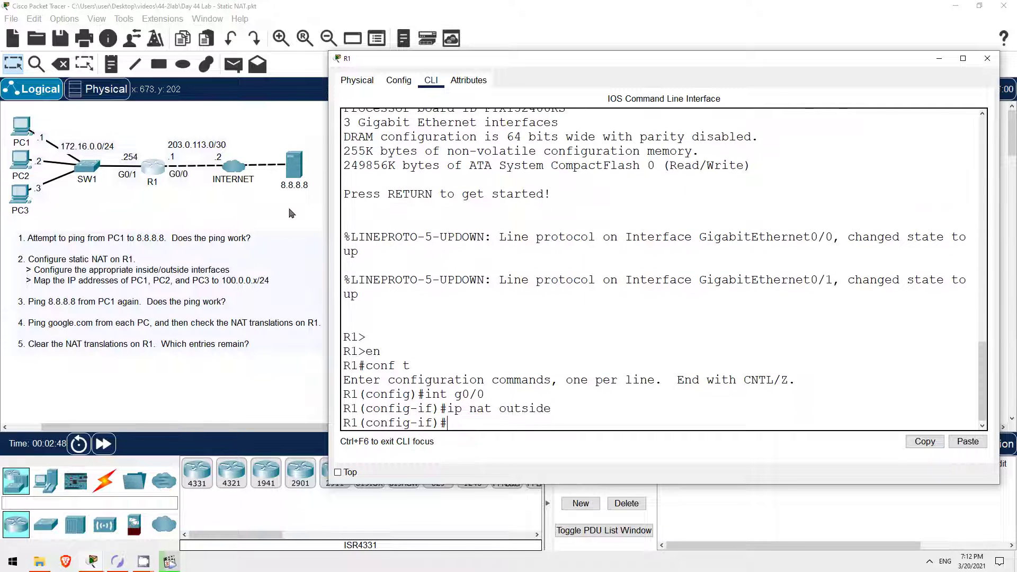
type("int g0/1")
key("Return")
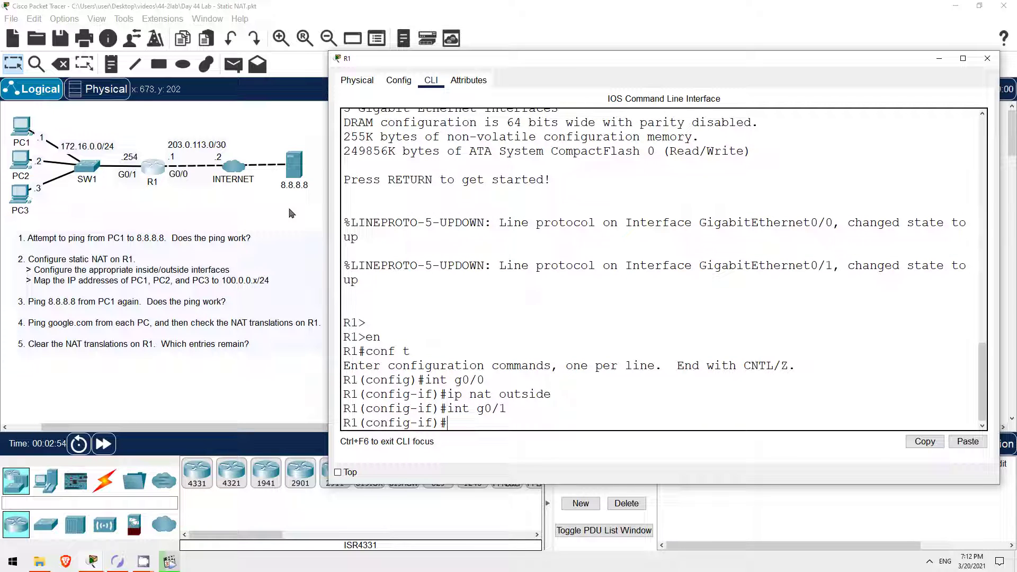
type("ip nat inside")
key("Return")
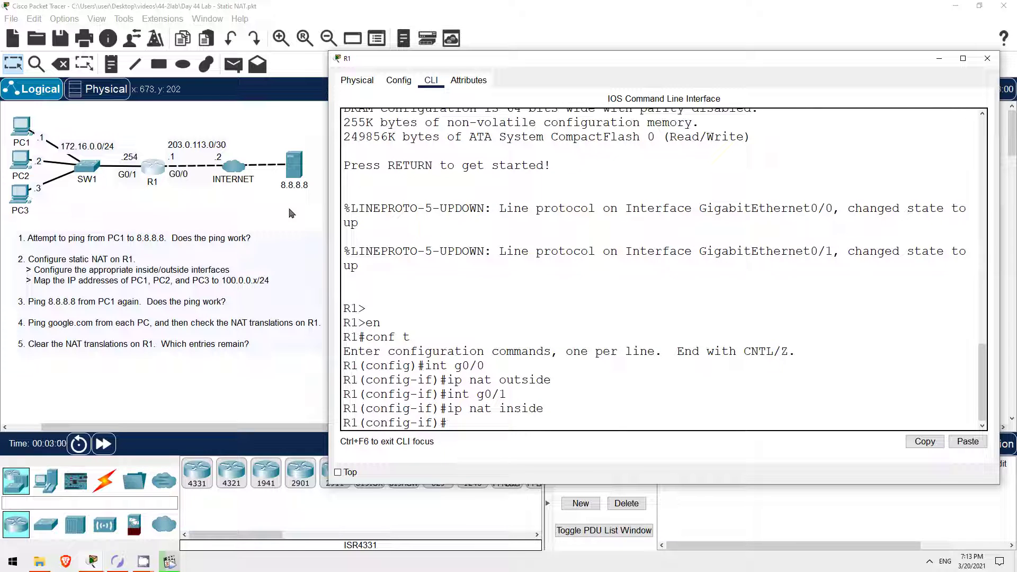
Exit interface mode and statically map 172.16.0.1 to 100.0.0.1 on R1.
type("exit")
key("Return")
key("Return")
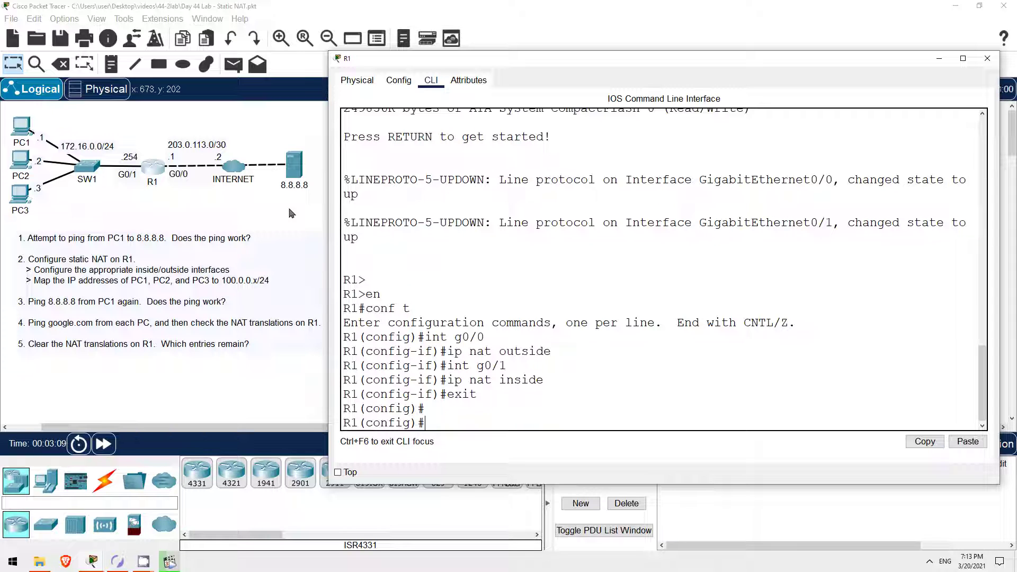
type("ip nat")
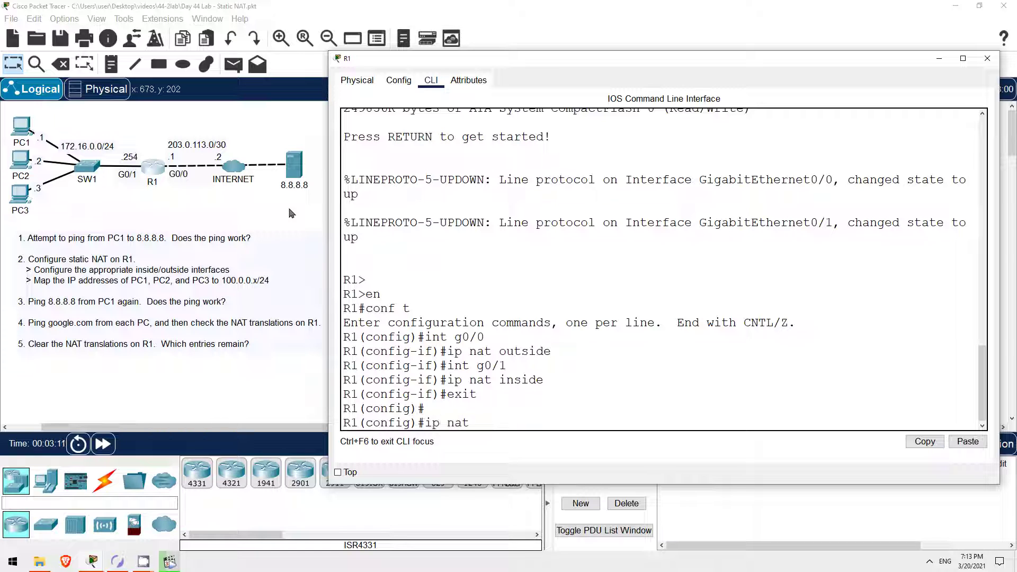
type(" inside source")
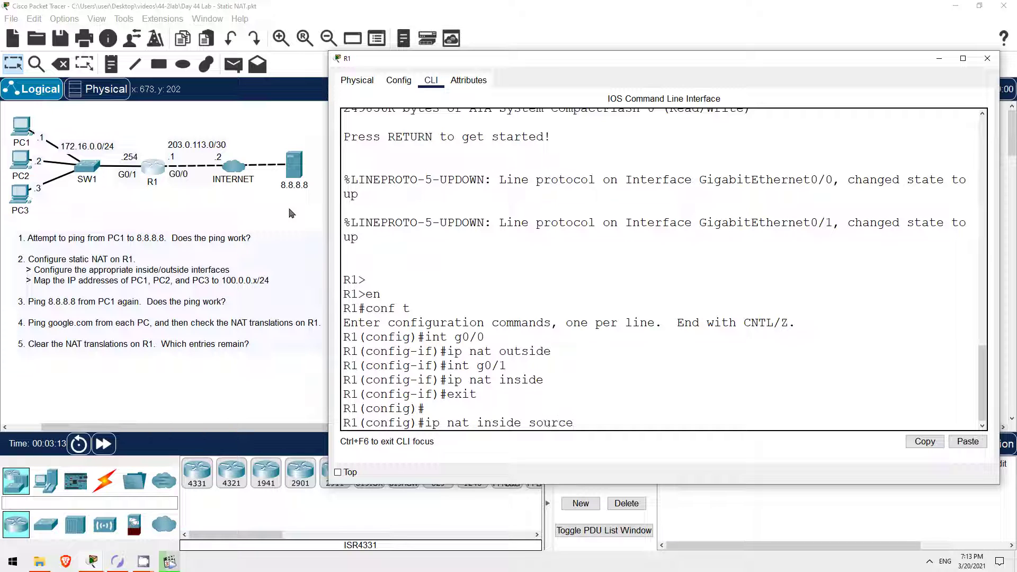
type(" static 172.16.0.1 100.0.0.1")
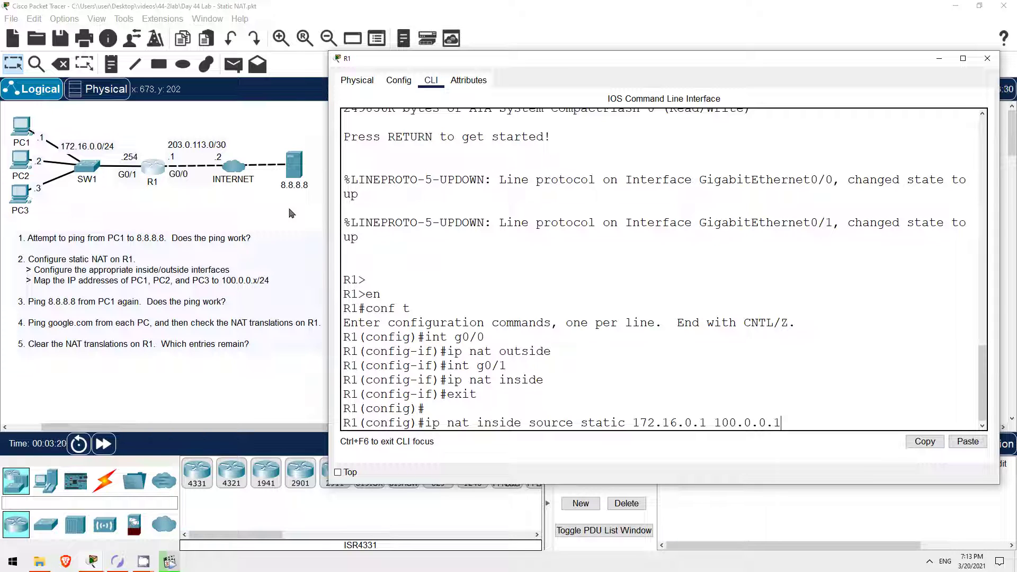
key("Return")
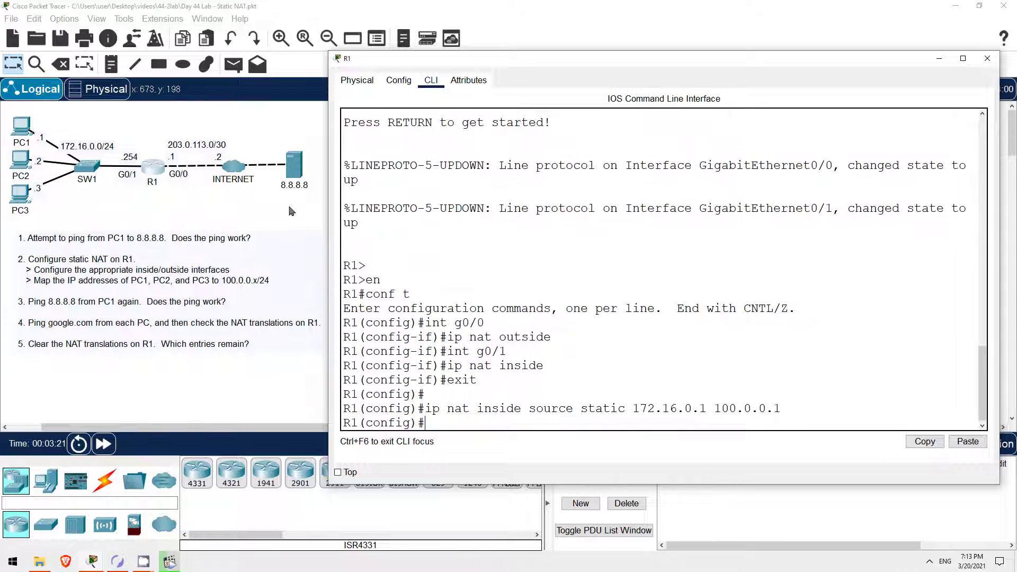
left_click_drag(328, 235, 321, 234)
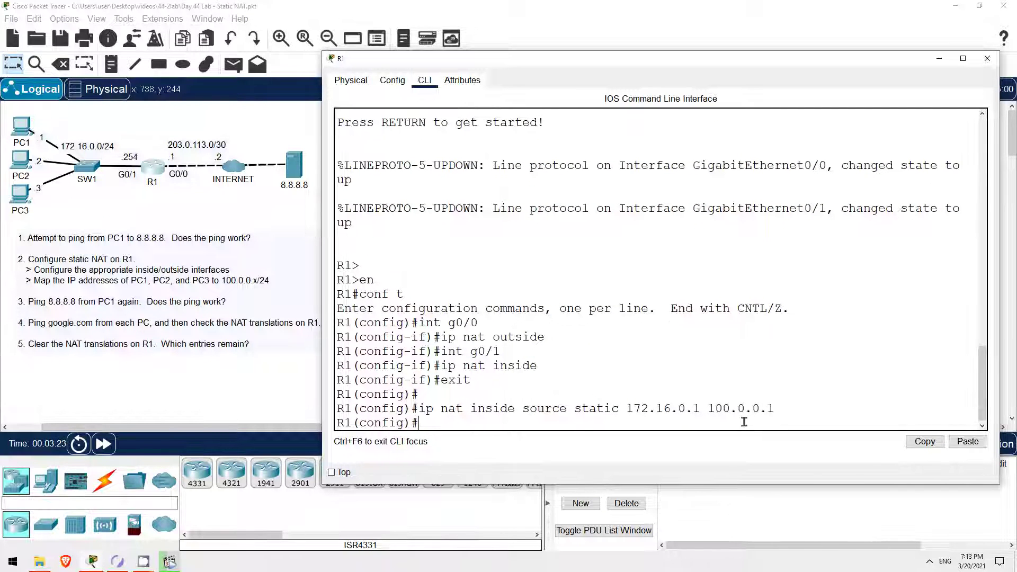
Add static mappings 172.16.0.2 to 100.0.0.2 and 172.16.0.3 to 100.0.0.3, widening the window.
key("Up")
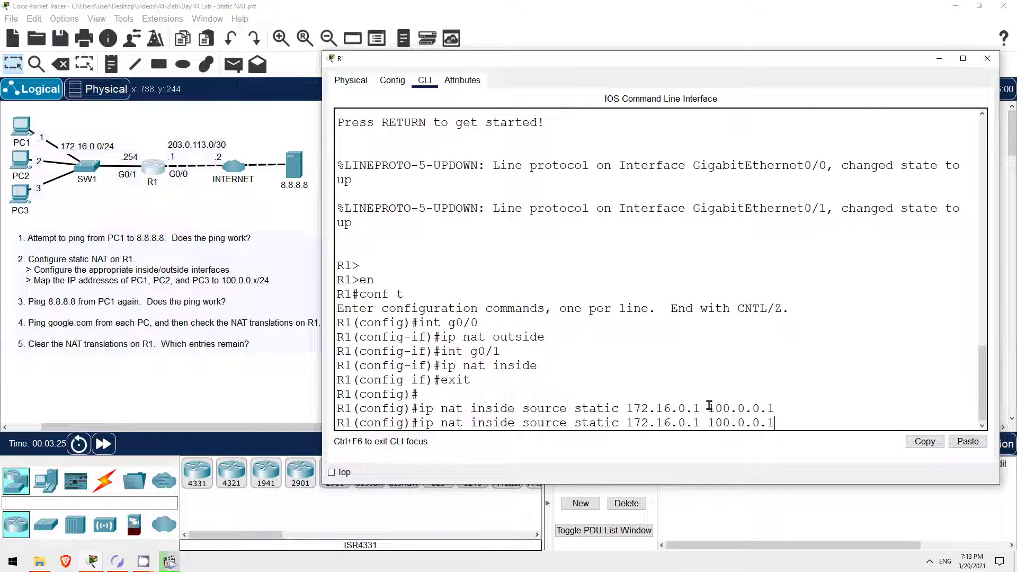
key("BackSpace")
type("2")
key("BackSpace")
type("2")
key("Return")
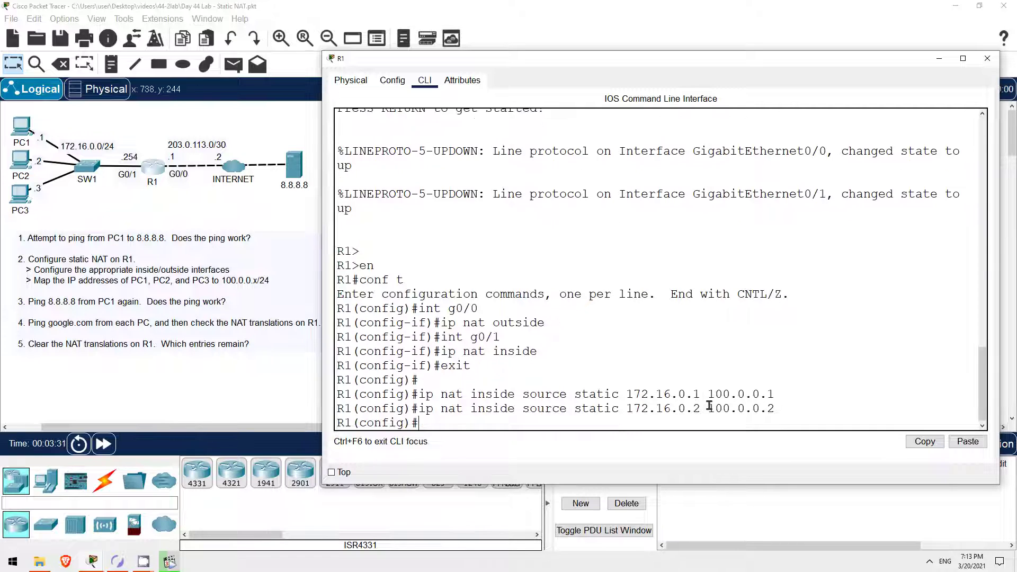
key("Up")
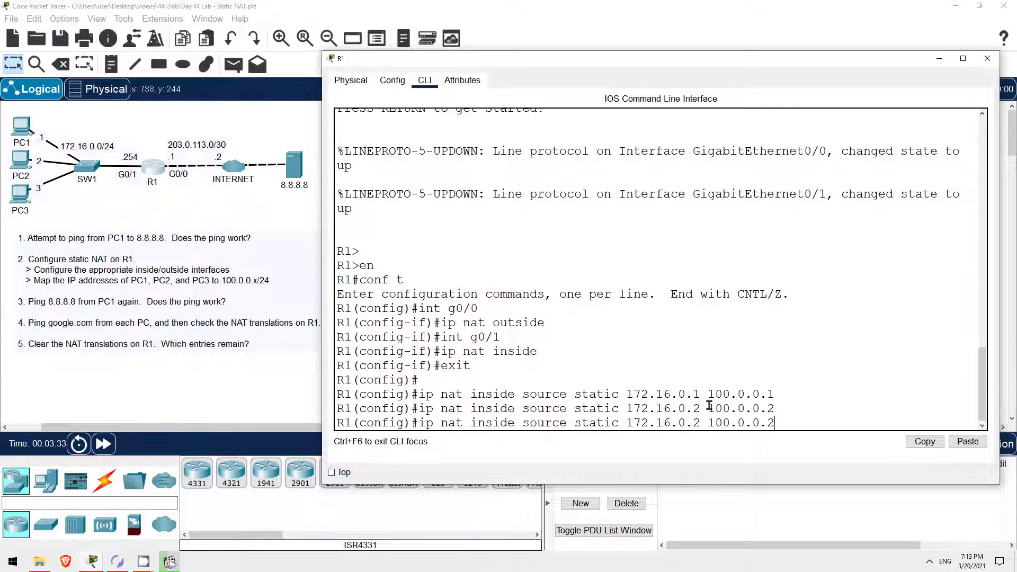
key("BackSpace")
type("3")
key("Left")
key("Left")
key("Left")
key("Left")
key("Left")
key("Left")
key("Left")
key("Left")
key("Left")
key("Left")
key("BackSpace")
type("3")
key("Return")
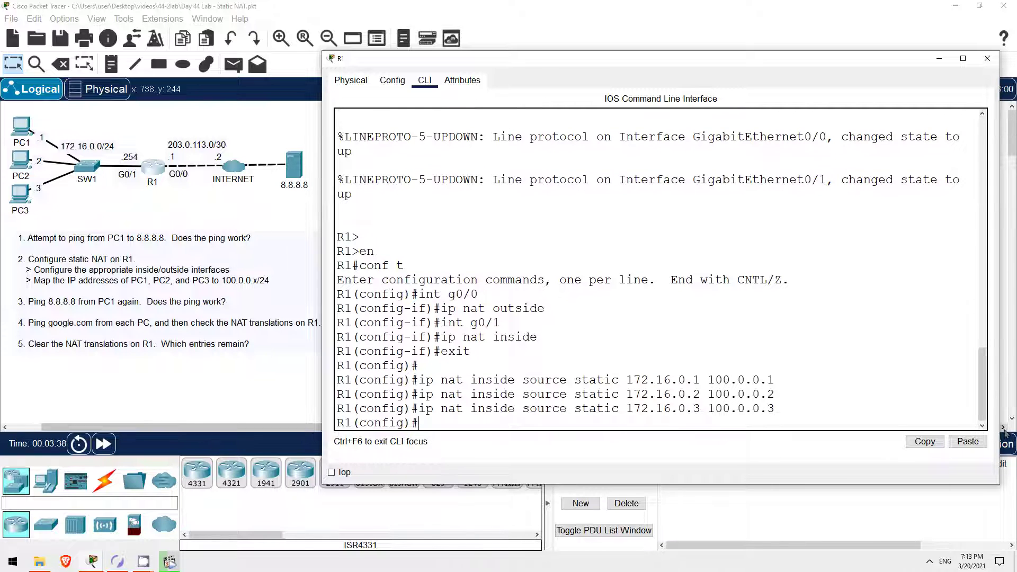
left_click_drag(1003, 430, 1010, 430)
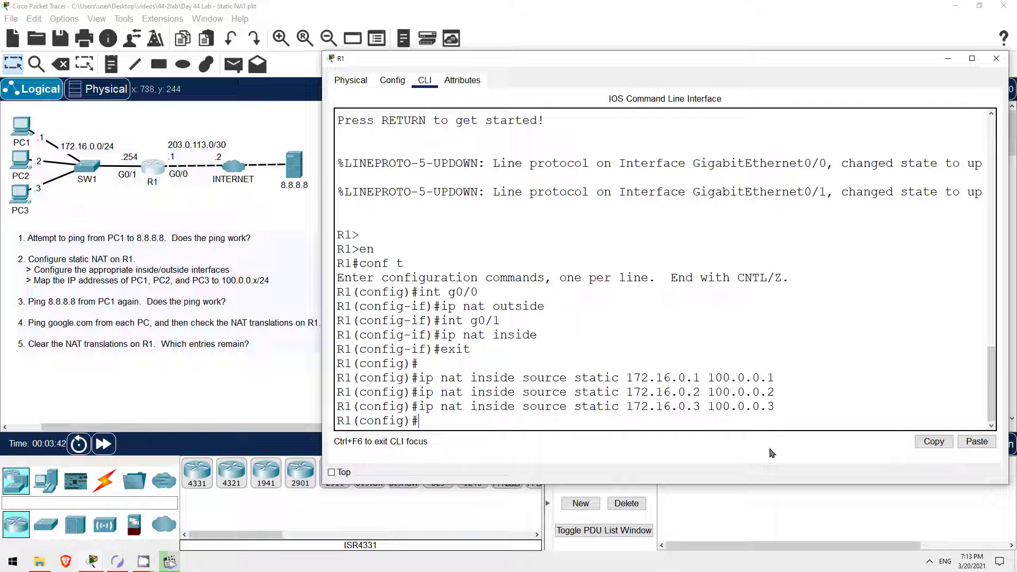
Return to privileged mode and show R1's NAT translations, marking the three static entries.
type("exit")
key("Return")
key("Return")
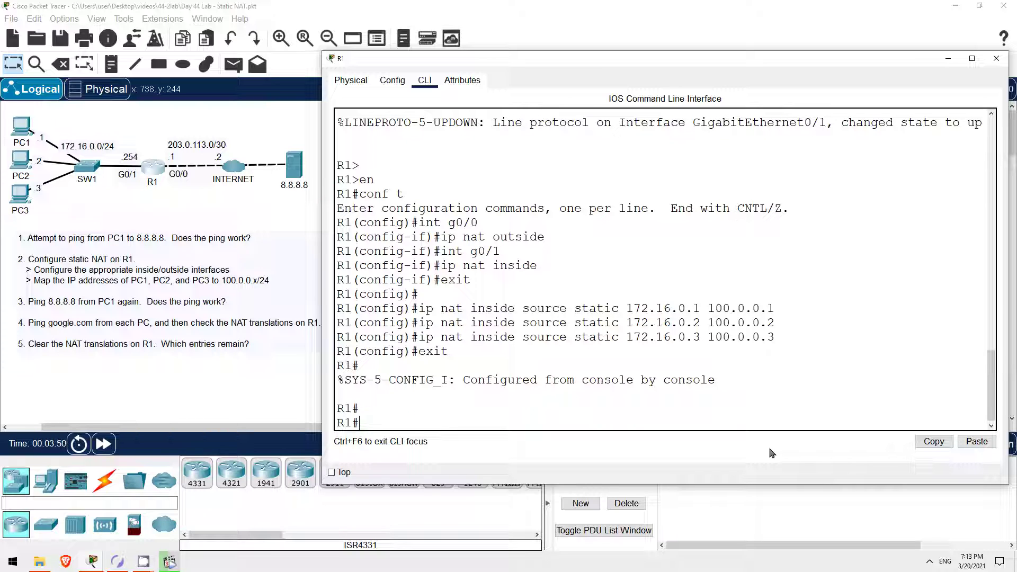
type("show ip nat trans")
key("Tab")
key("Return")
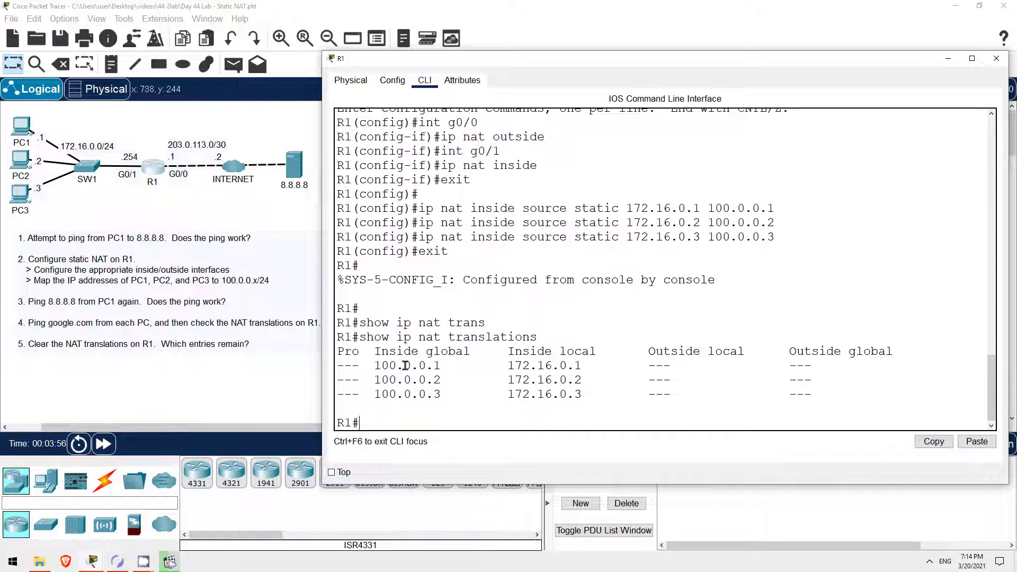
left_click_drag(374, 366, 589, 395)
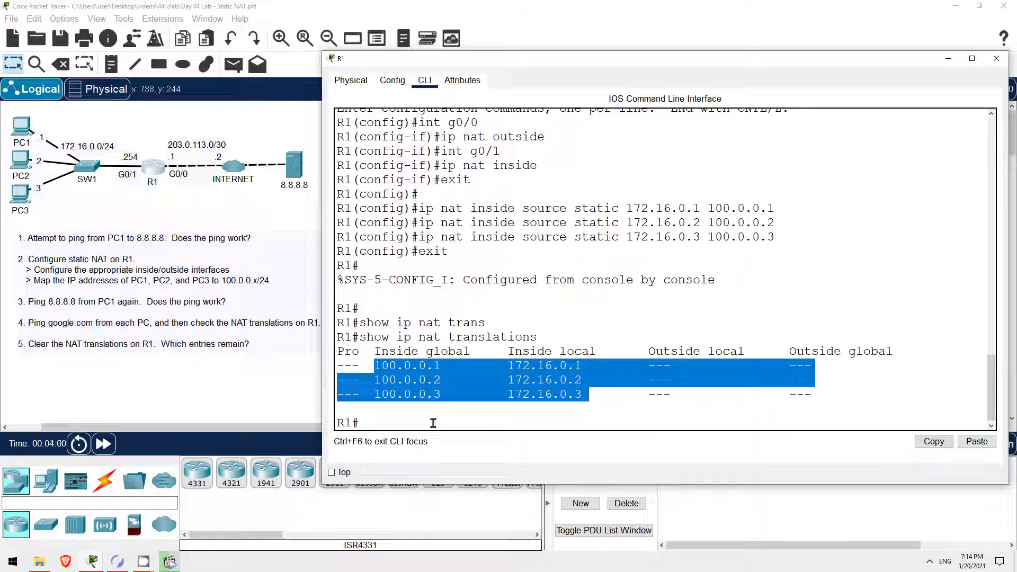
left_click(409, 422)
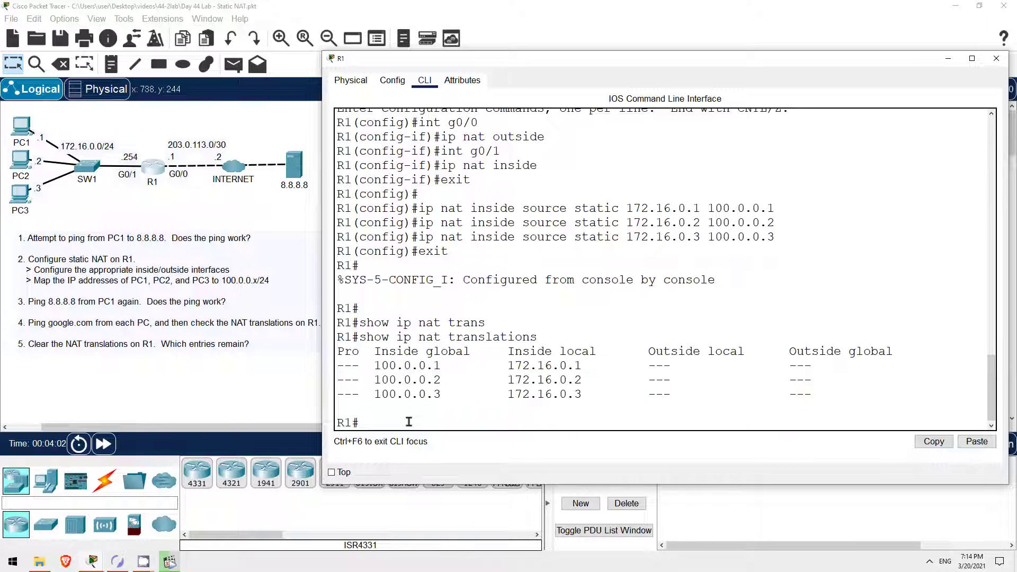
Run 'show ip nat statistics' and highlight the 3 translations and inside/outside interface lines.
type("show ip nat stat")
key("Tab")
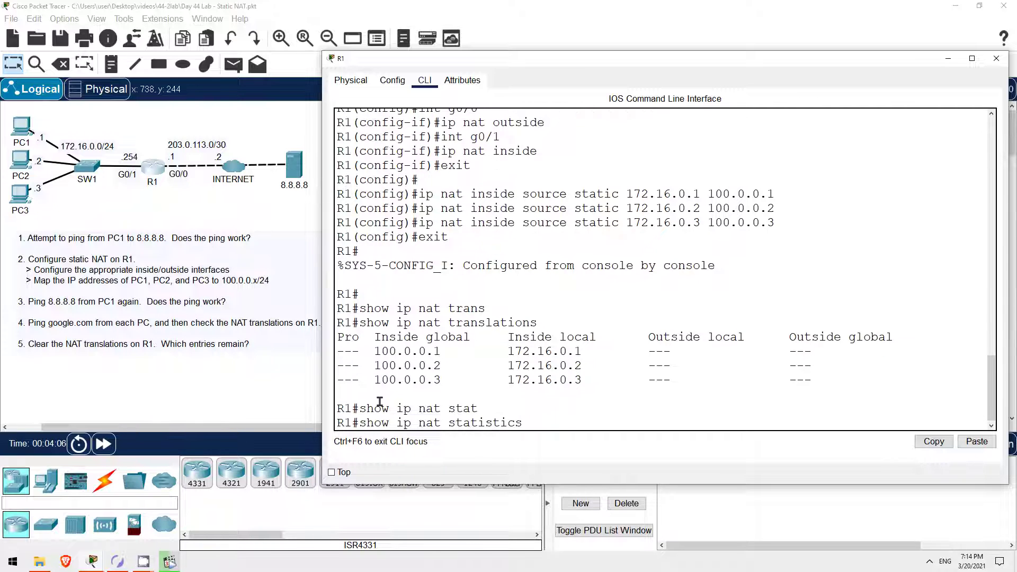
key("Return")
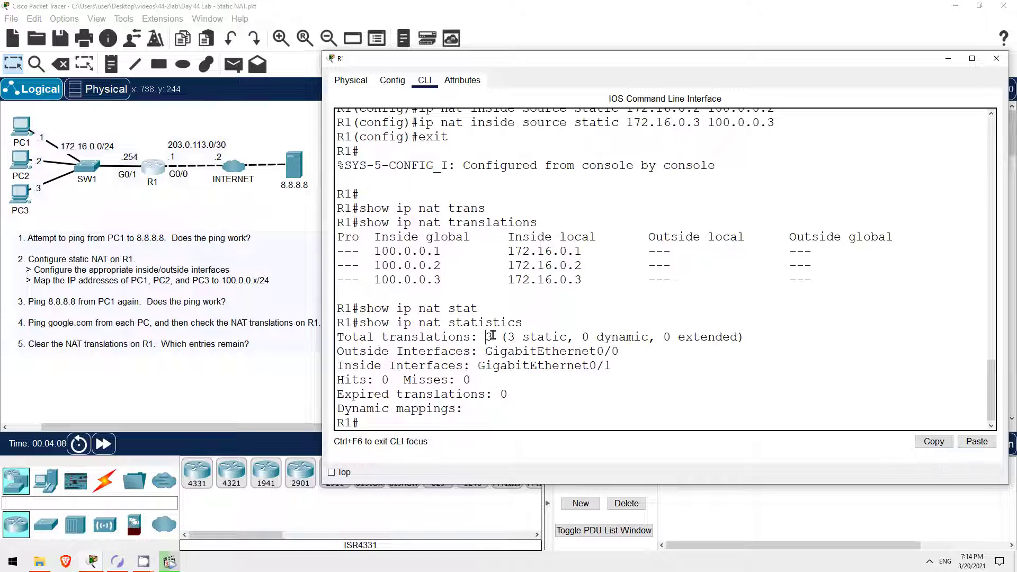
double_click(512, 337)
left_click_drag(341, 351, 613, 367)
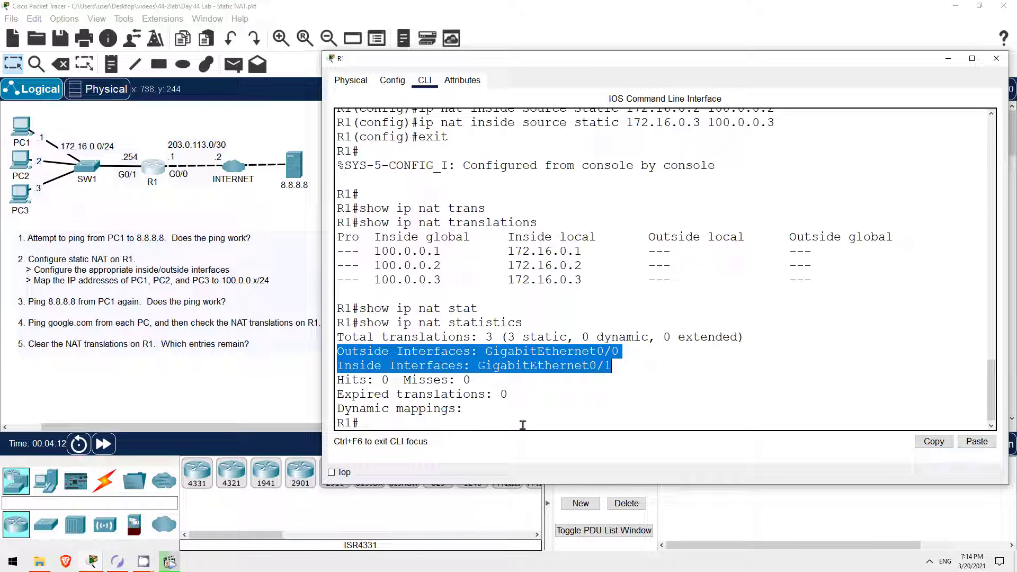
left_click(469, 422)
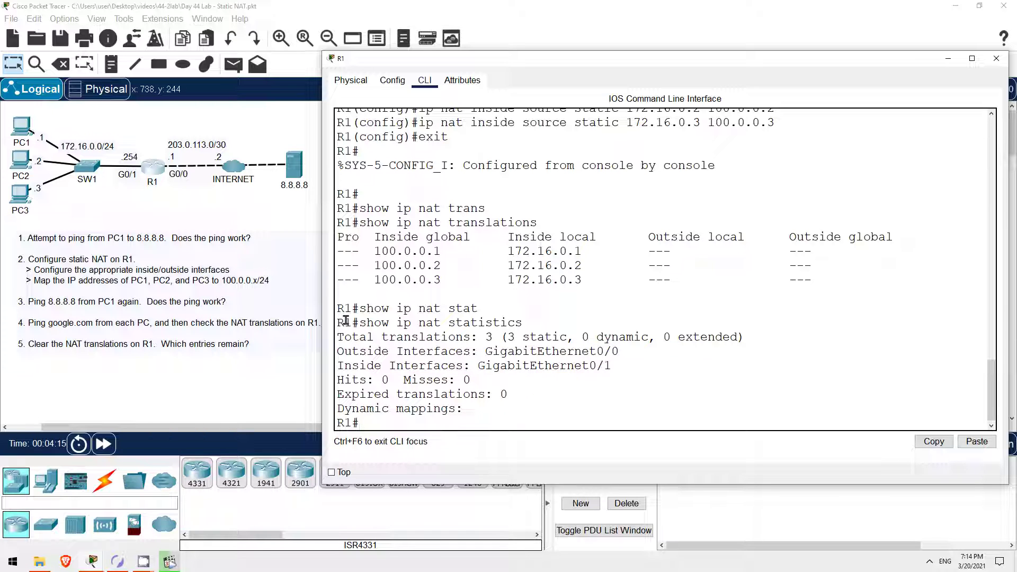
From PC1, rerun 'ping 8.8.8.8' and then 'ping google.com'.
left_click(21, 121)
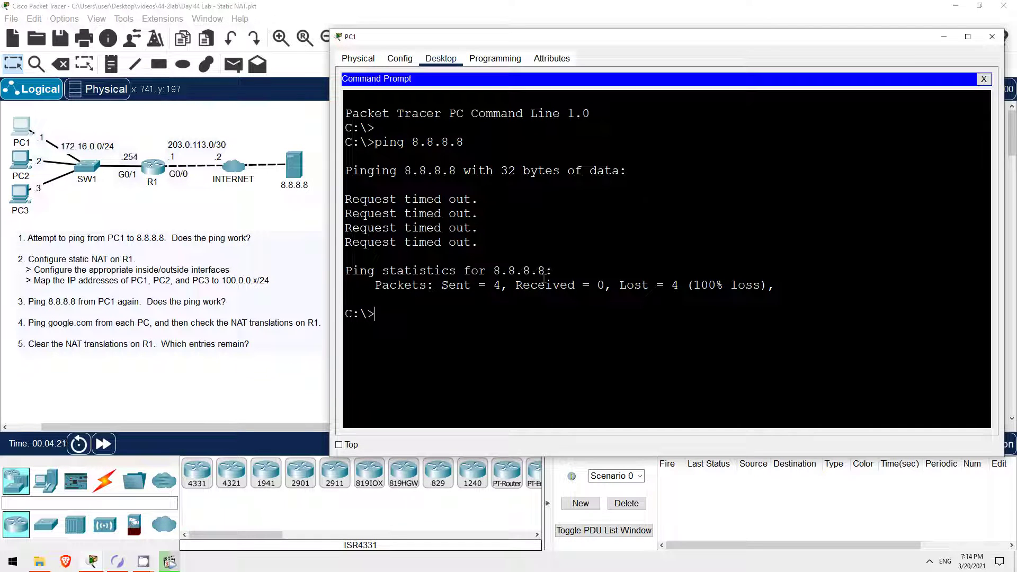
key("Up")
key("Return")
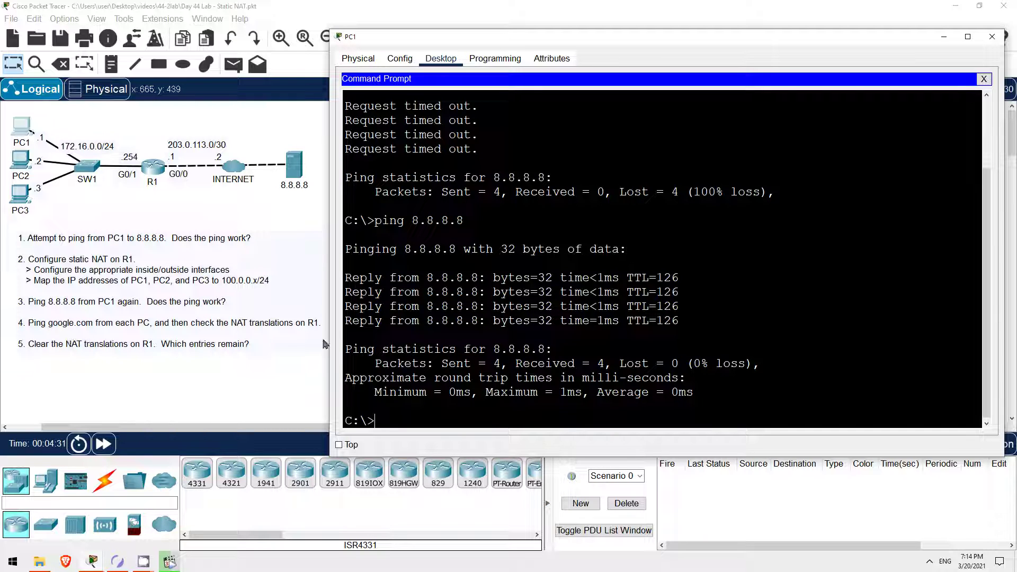
type("ping google.com")
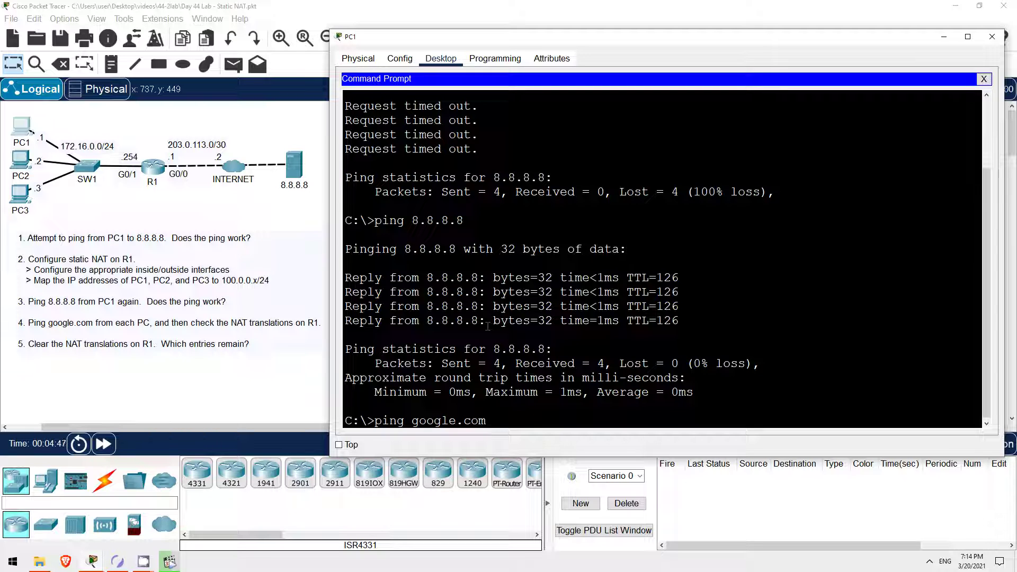
key("Return")
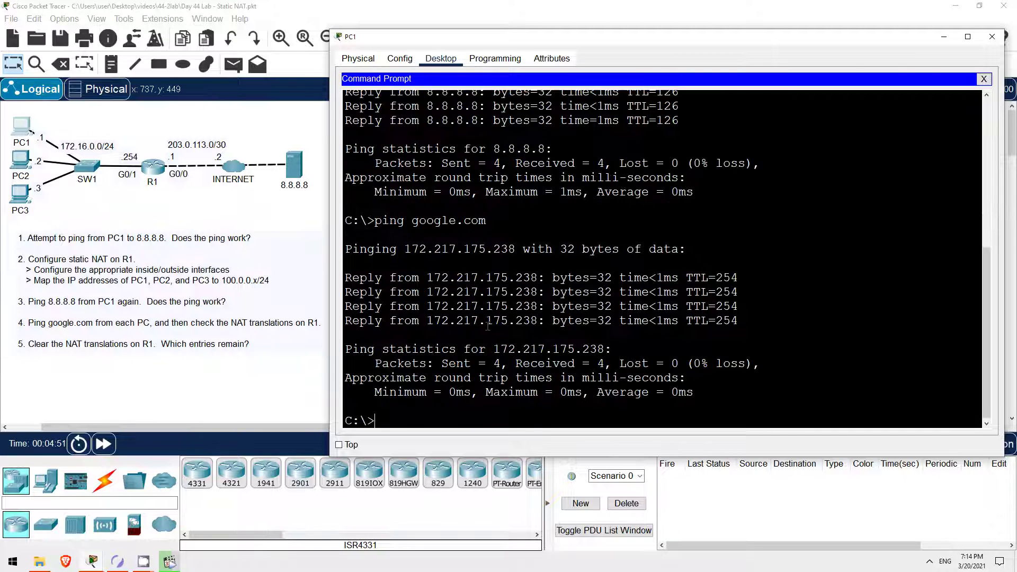
Run 'ping google.com' from PC2 and from PC3.
left_click(21, 169)
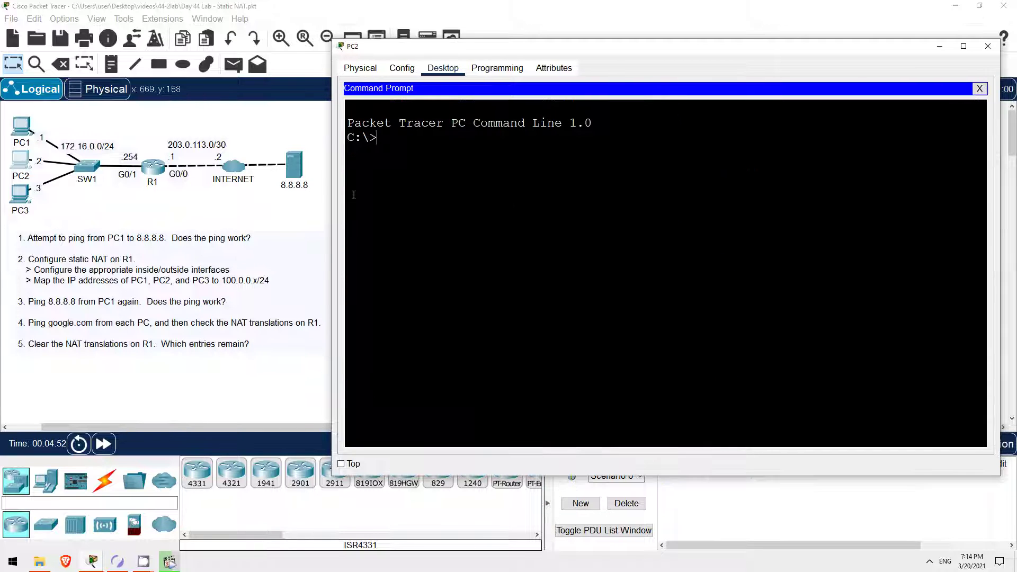
type("ping google.com")
key("Return")
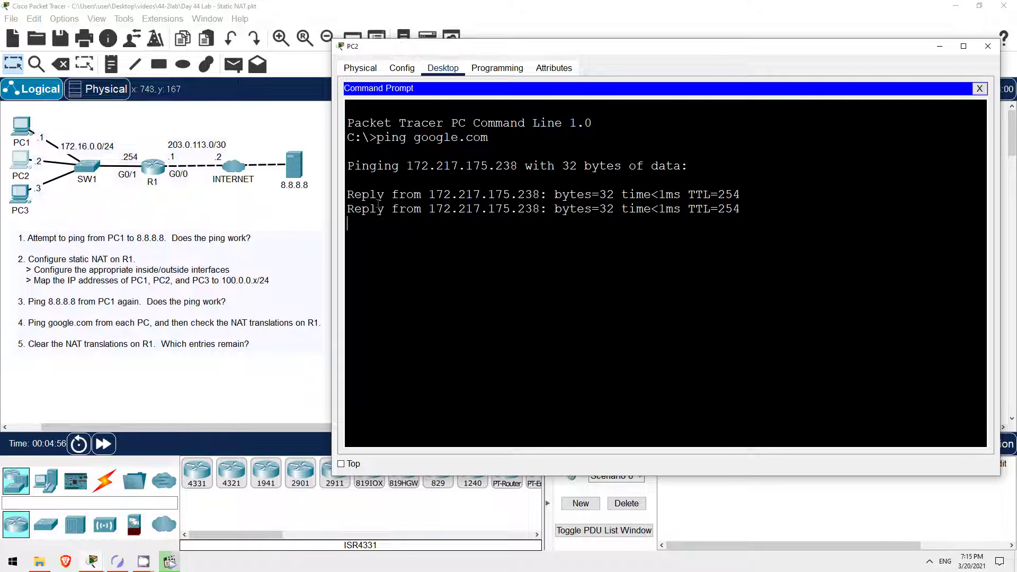
left_click(19, 196)
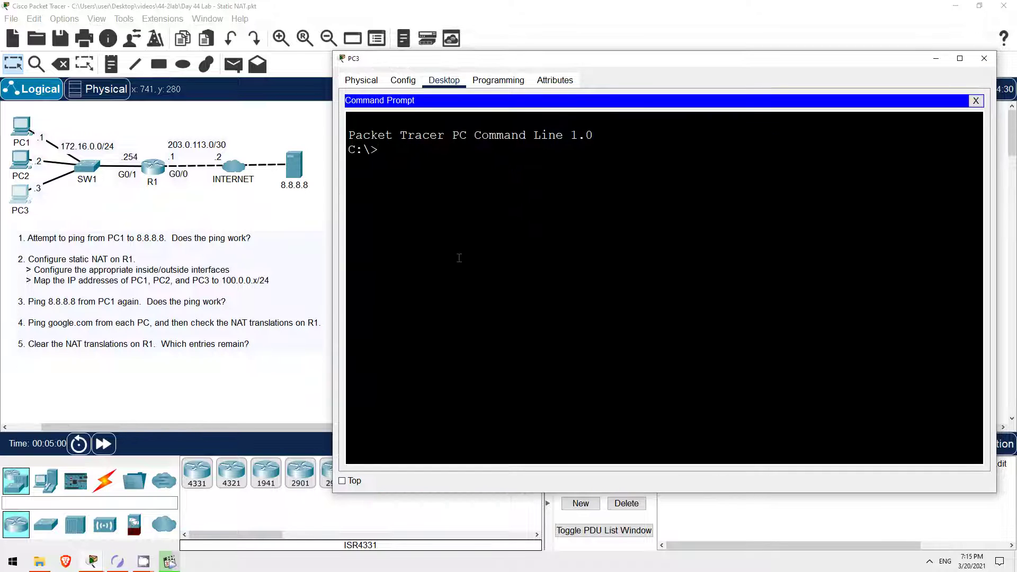
type("ping google.com")
key("Return")
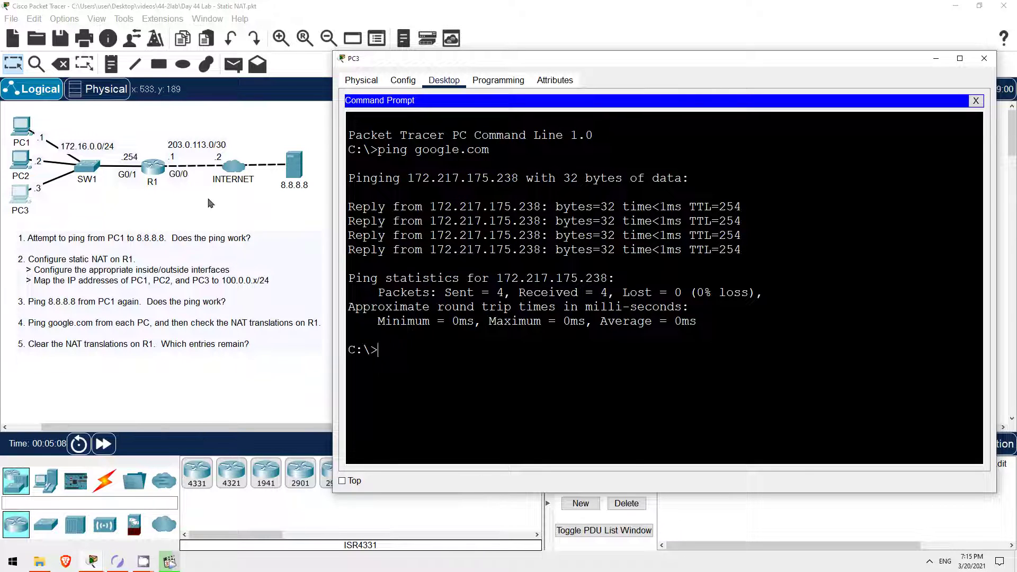
Recall and run 'show ip nat translations' on R1, paging through the full list.
left_click(150, 168)
key("Up")
key("Up")
key("Up")
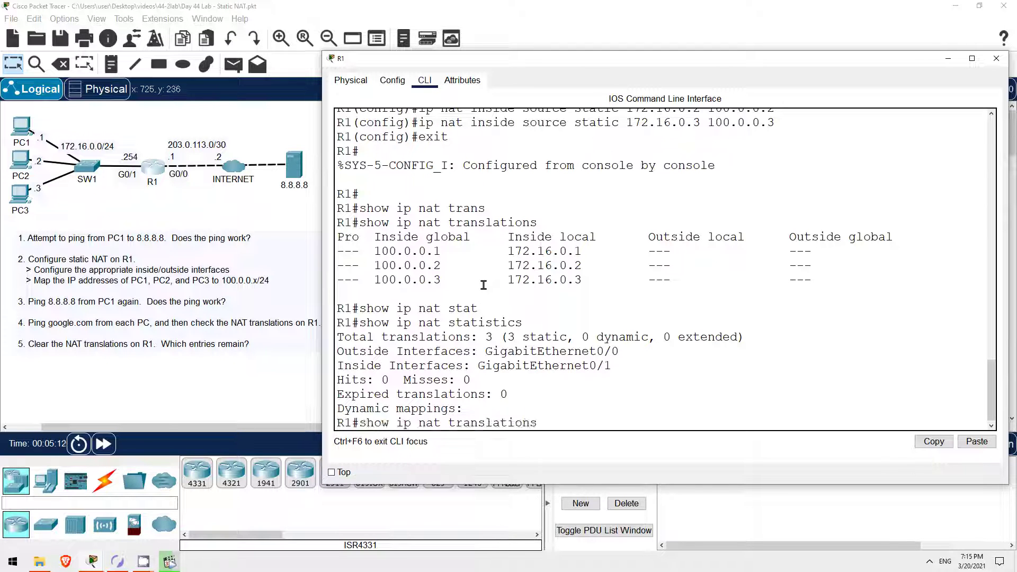
key("Return")
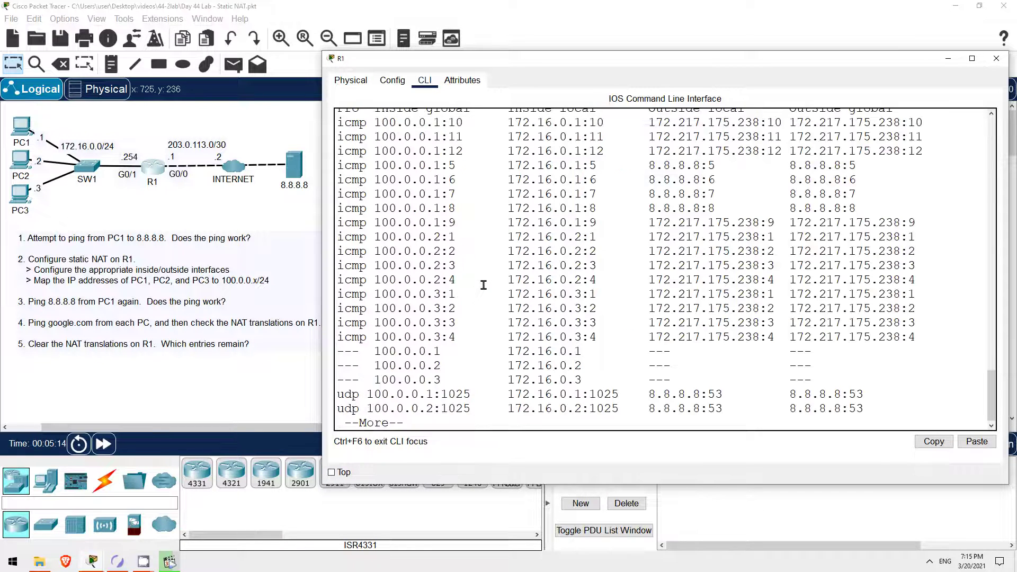
key("space")
Highlight the static entries and the udp entries to 8.8.8.8:53.
left_click_drag(994, 384, 992, 407)
left_click_drag(375, 320, 606, 348)
left_click(605, 348)
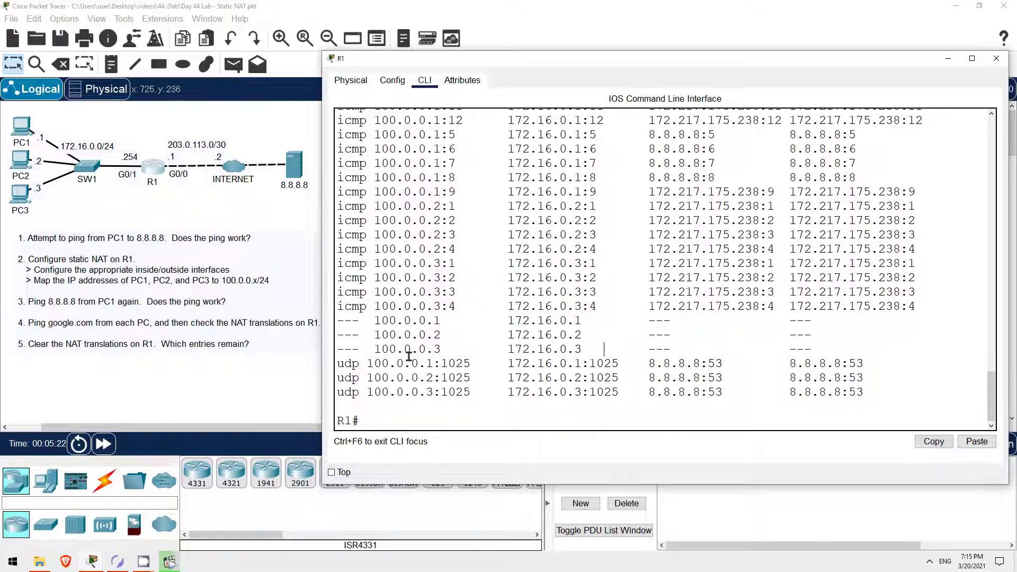
left_click_drag(340, 364, 359, 365)
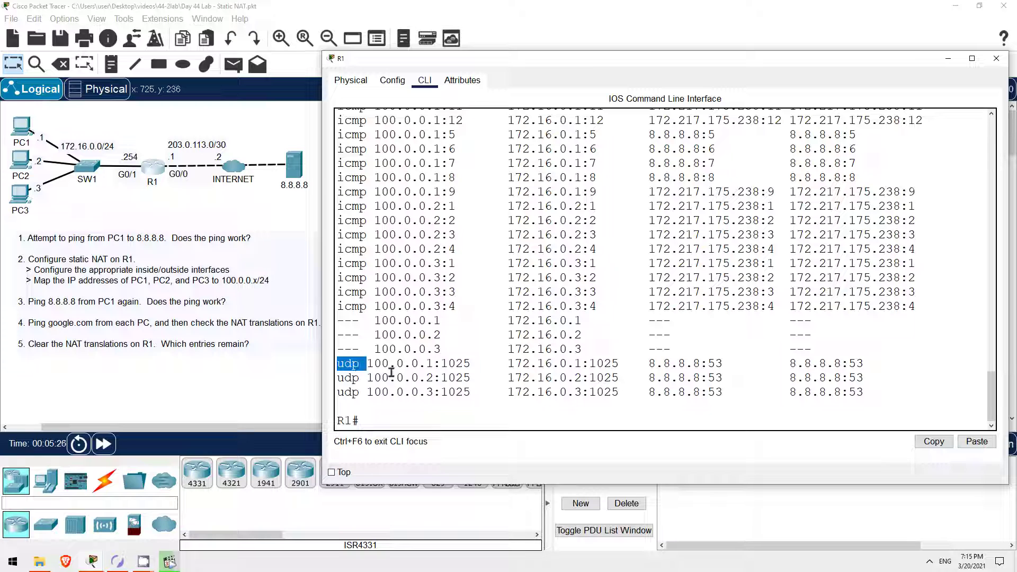
left_click_drag(647, 364, 877, 390)
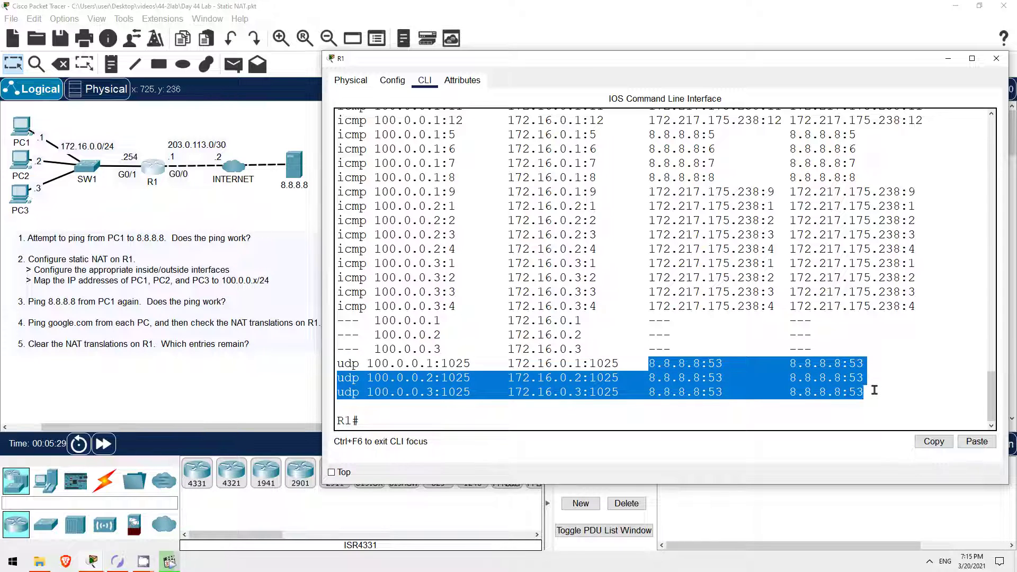
left_click(874, 390)
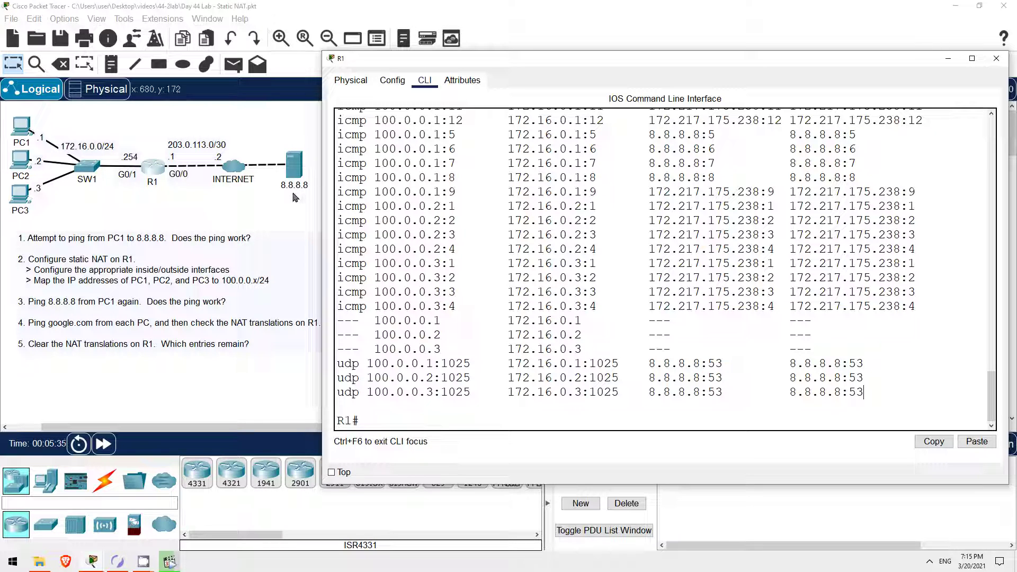
Highlight the sixteen icmp rows and their inside local, inside global and outside addresses.
scroll(990, 394, "up", 1)
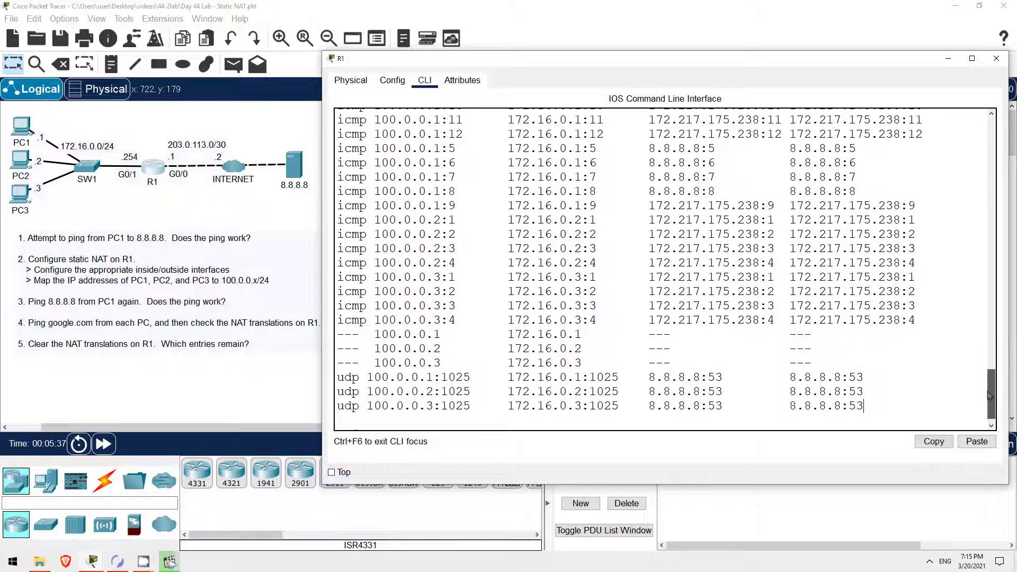
scroll(990, 395, "up", 3)
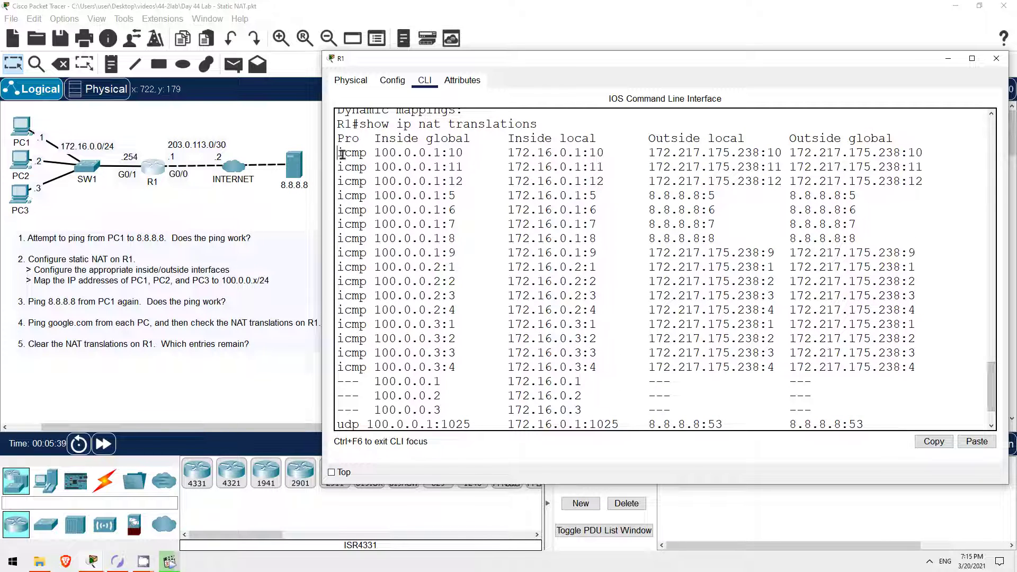
left_click_drag(341, 154, 930, 367)
left_click(714, 166)
left_click_drag(494, 155, 604, 155)
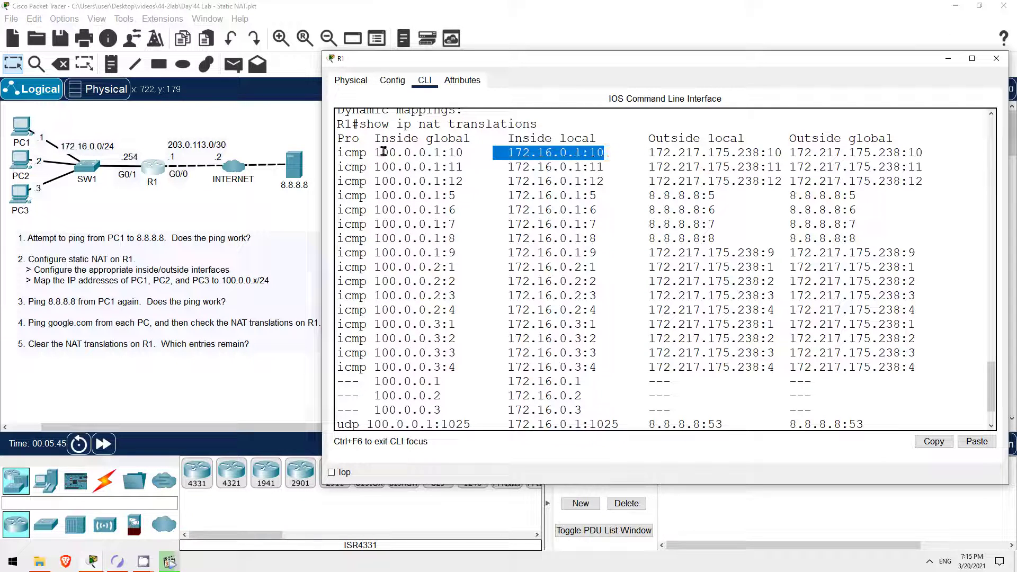
left_click_drag(376, 153, 443, 153)
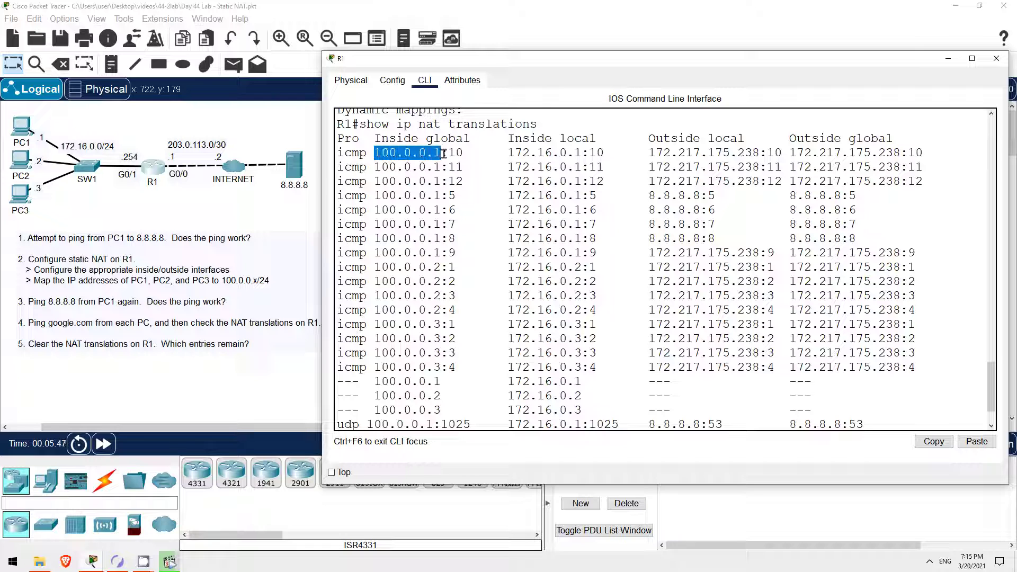
left_click_drag(653, 154, 926, 157)
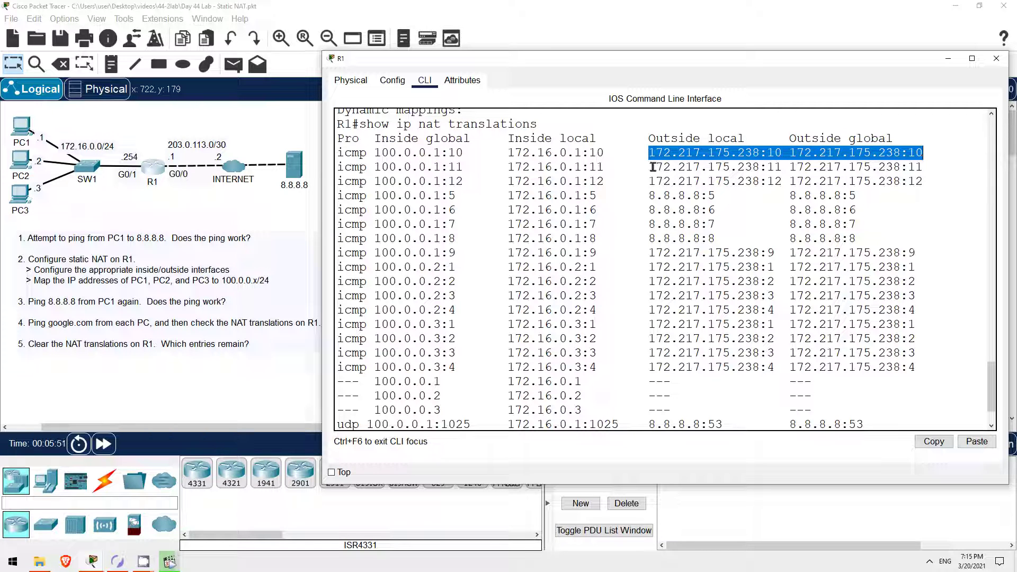
left_click_drag(651, 167, 927, 171)
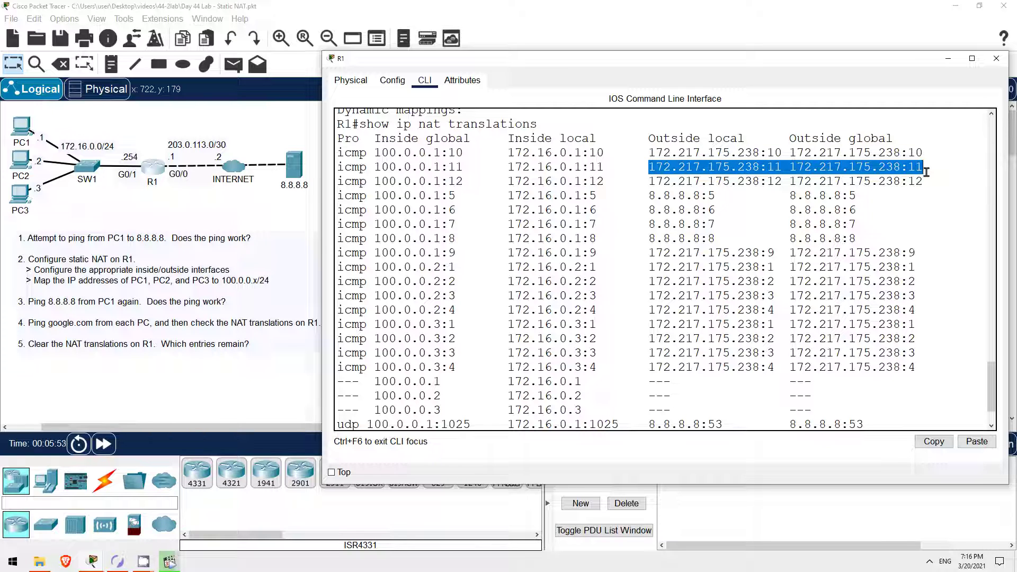
left_click_drag(649, 196, 858, 195)
left_click(896, 221)
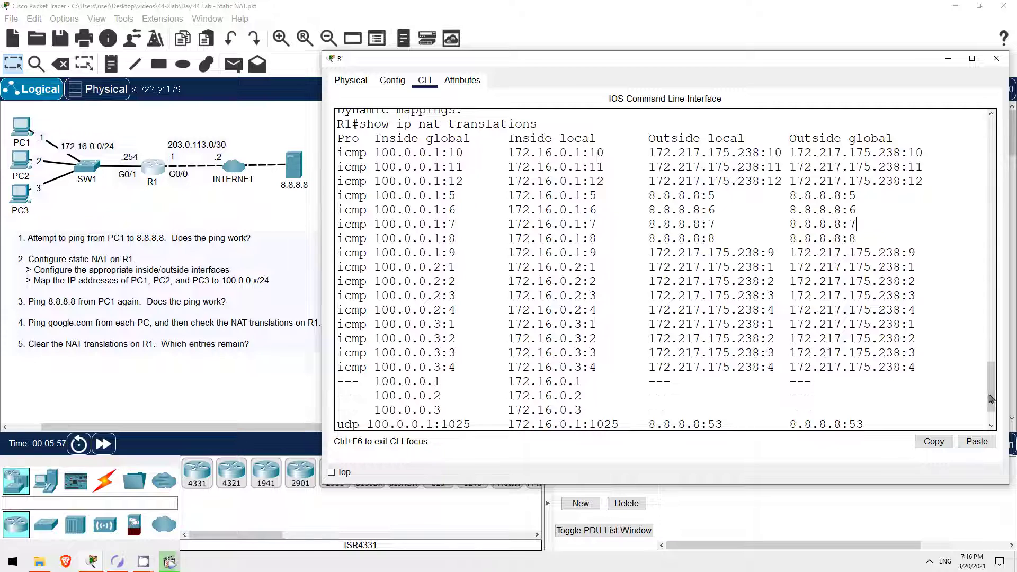
Run 'clear ip nat translation *' on R1 to remove the dynamic translations.
scroll(983, 401, "down", 2)
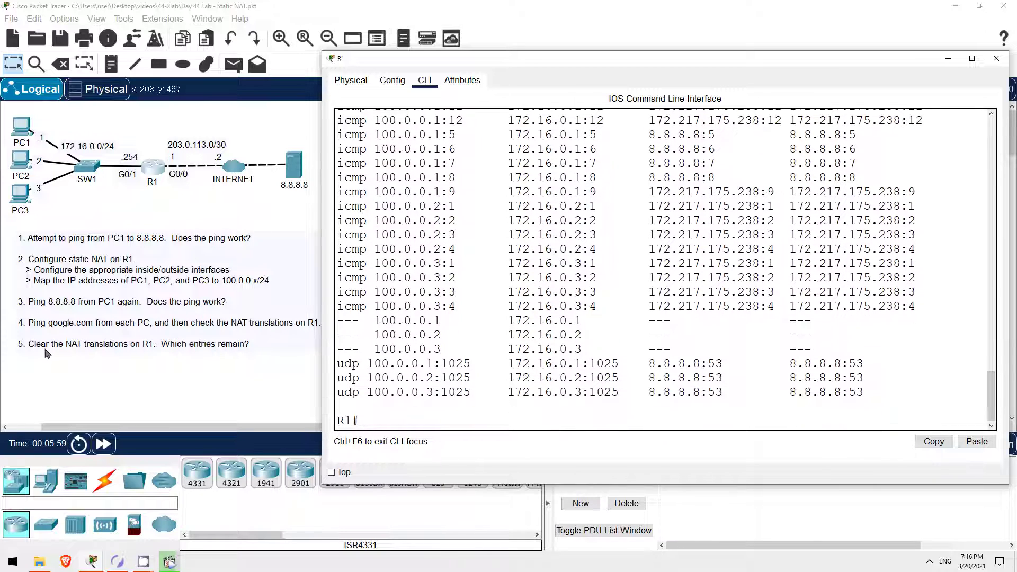
left_click(406, 425)
type("clea")
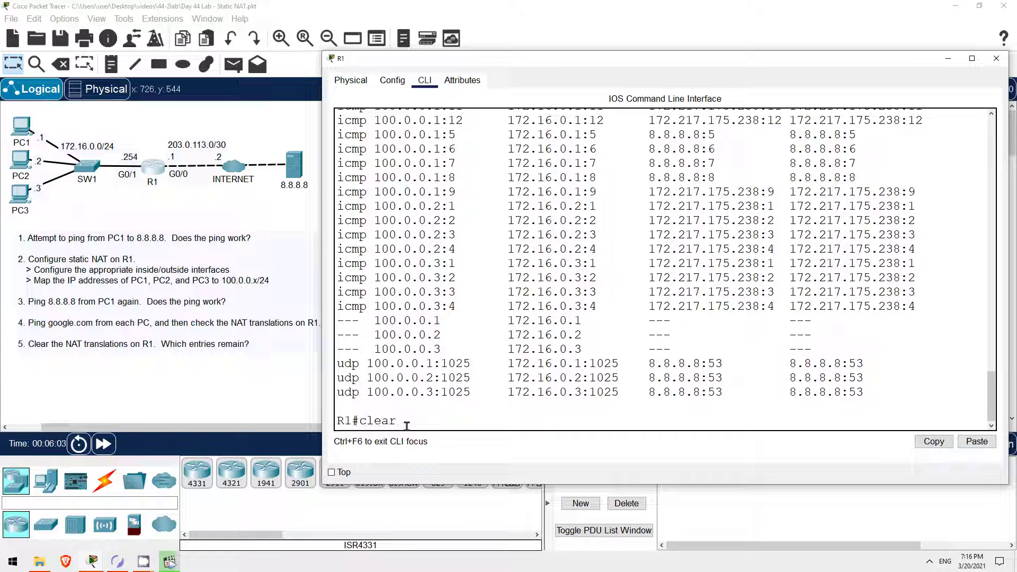
type("r ip nat trans")
key("Tab")
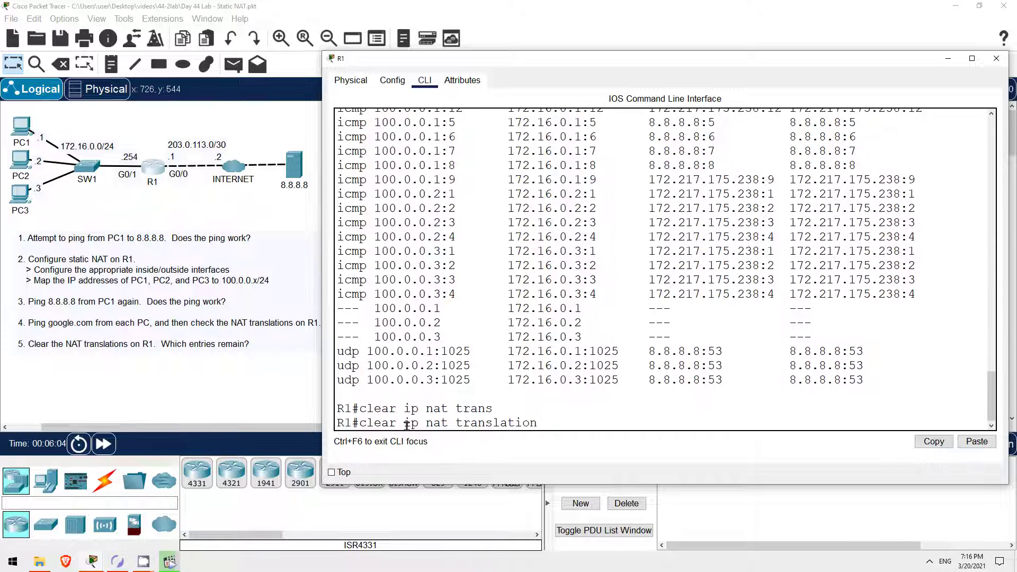
type("*")
key("Return")
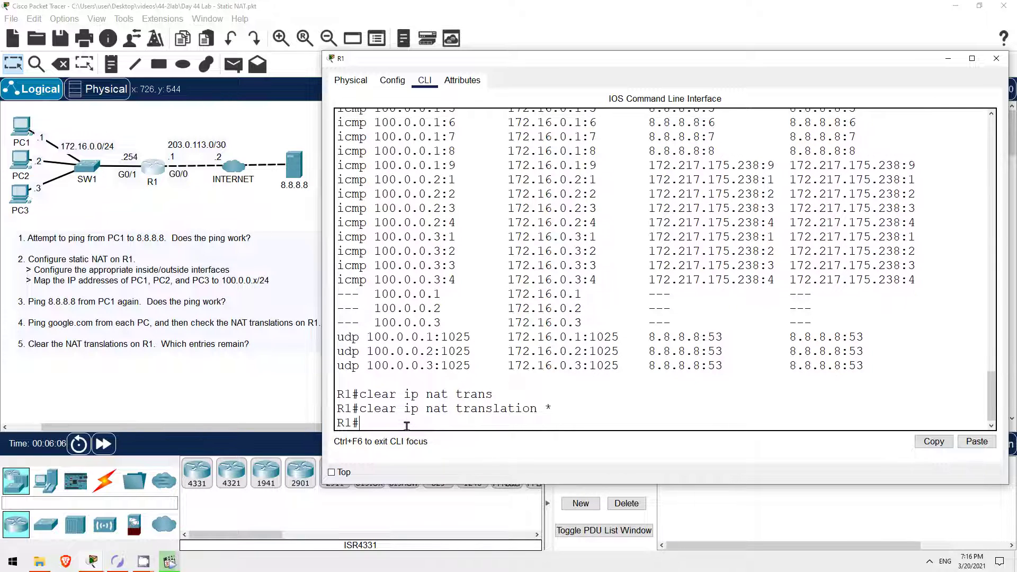
Re-list NAT translations and highlight the three remaining static entries and the clear command.
key("Up")
key("Up")
key("Up")
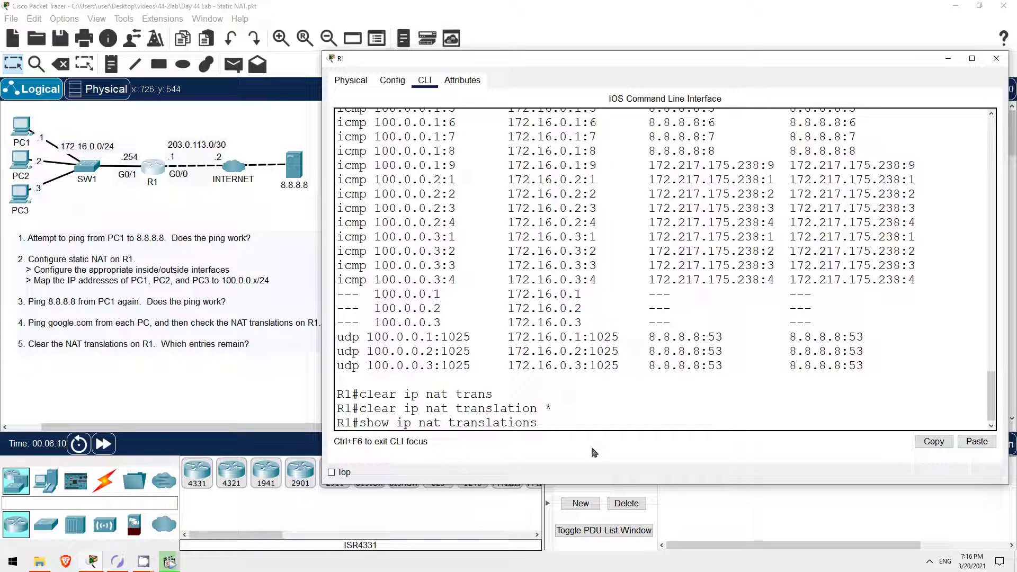
key("Return")
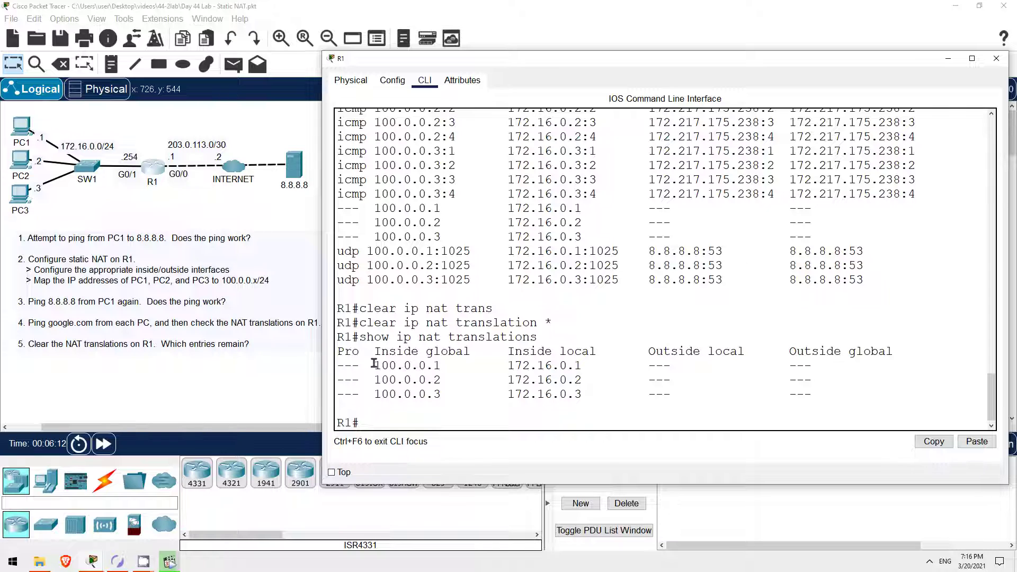
left_click_drag(374, 364, 612, 395)
left_click(497, 426)
left_click_drag(359, 322, 565, 327)
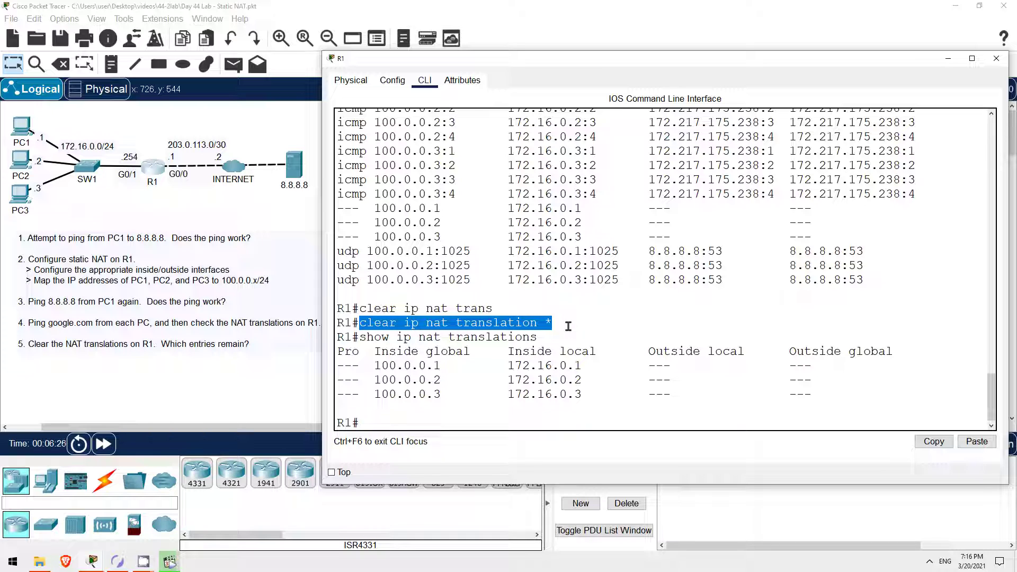
left_click(418, 425)
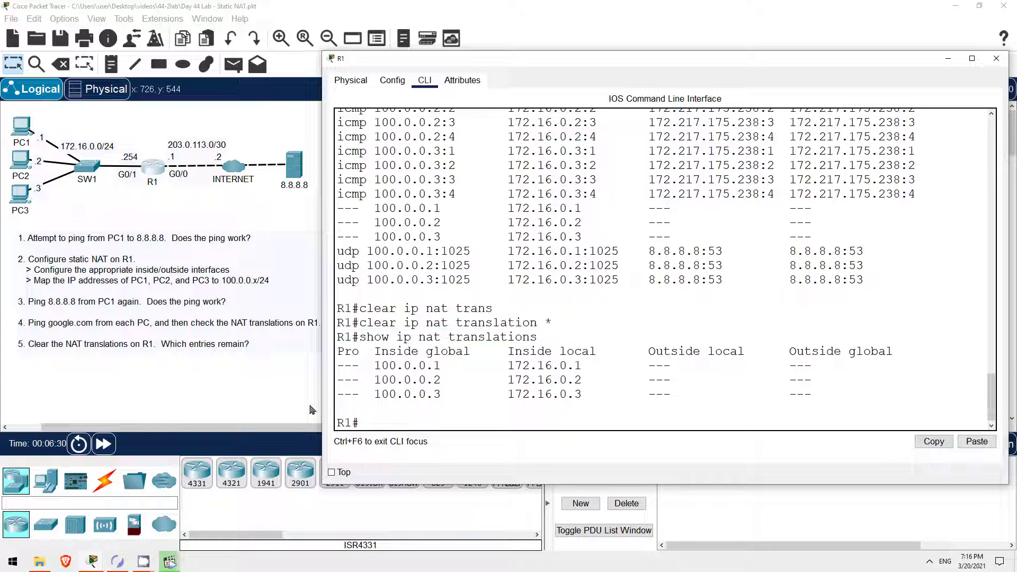
Return to the topology, then scroll Boson NetSim's Static NAT I instructions through the Lab Topology.
left_click(301, 406)
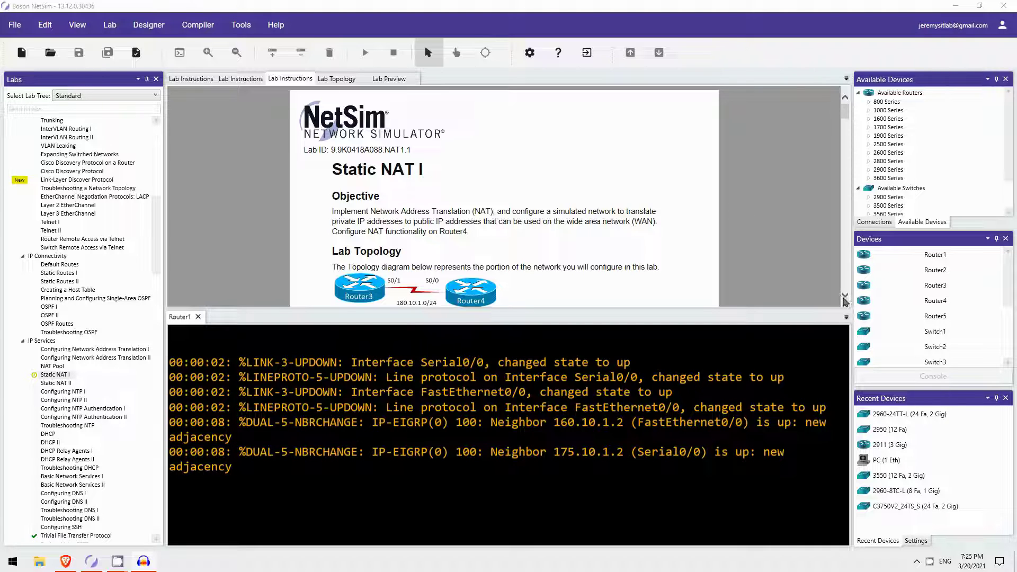
left_click(845, 297)
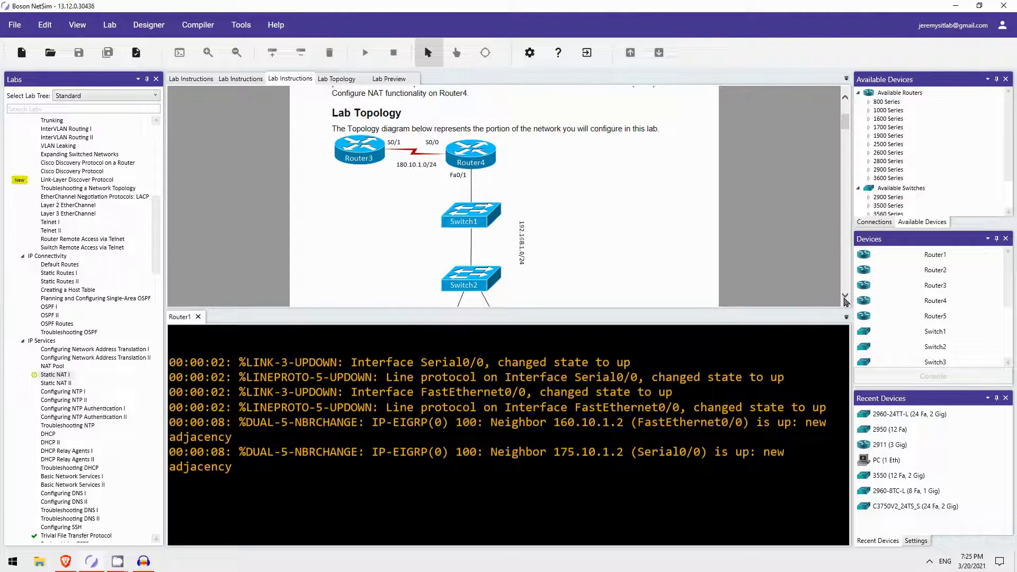
left_click(845, 296)
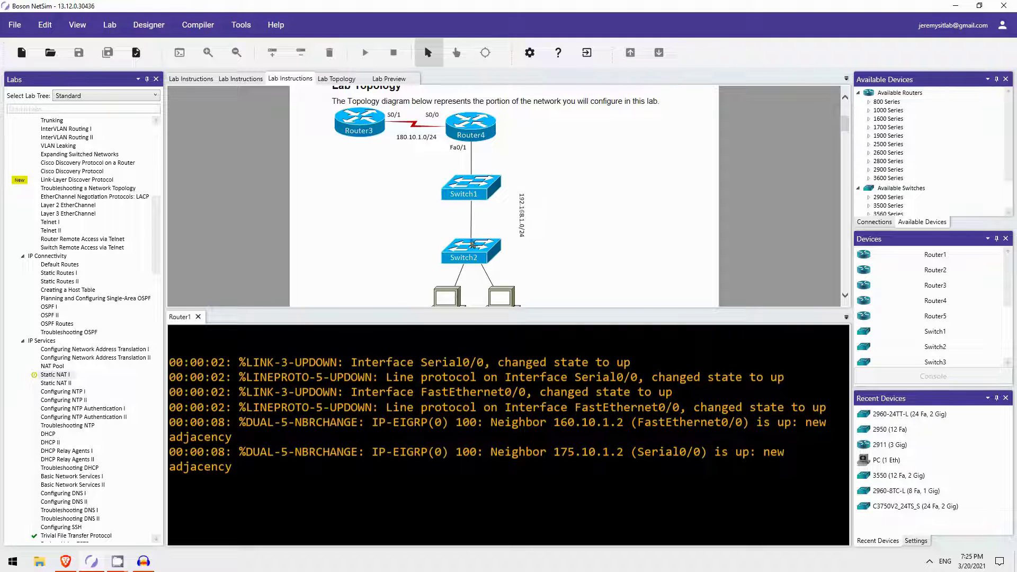
scroll(472, 241, "down", 1)
scroll(470, 244, "down", 1)
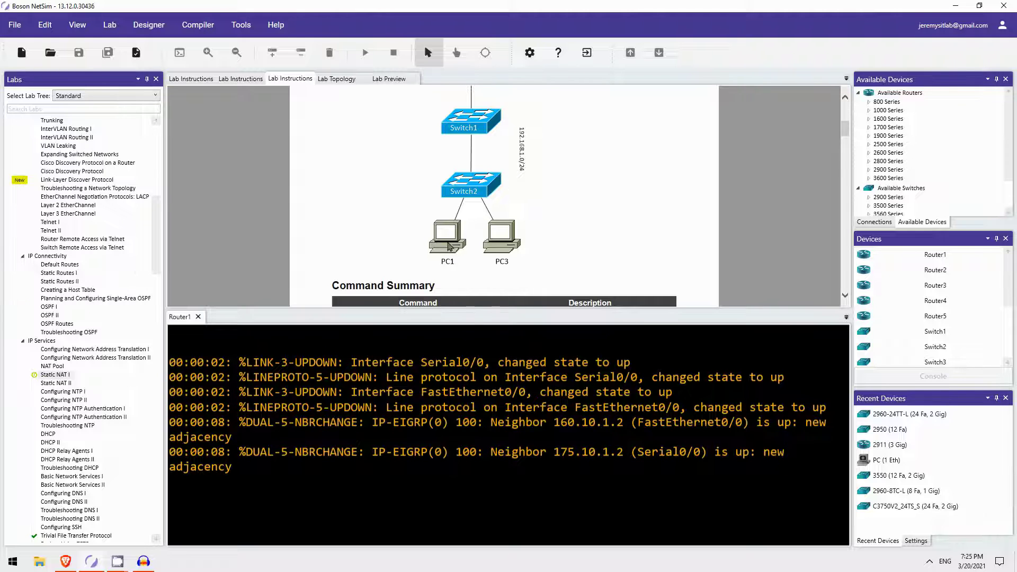
scroll(483, 233, "down", 4)
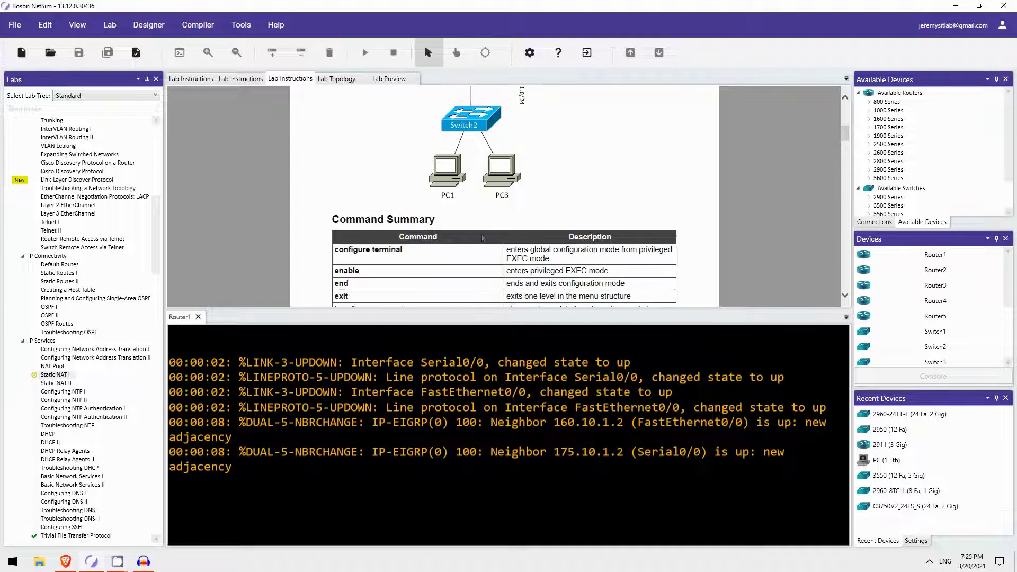
Scroll the Static NAT I instructions past the Command Summary and IP Addresses tables to Lab Tasks.
scroll(483, 227, "down", 2)
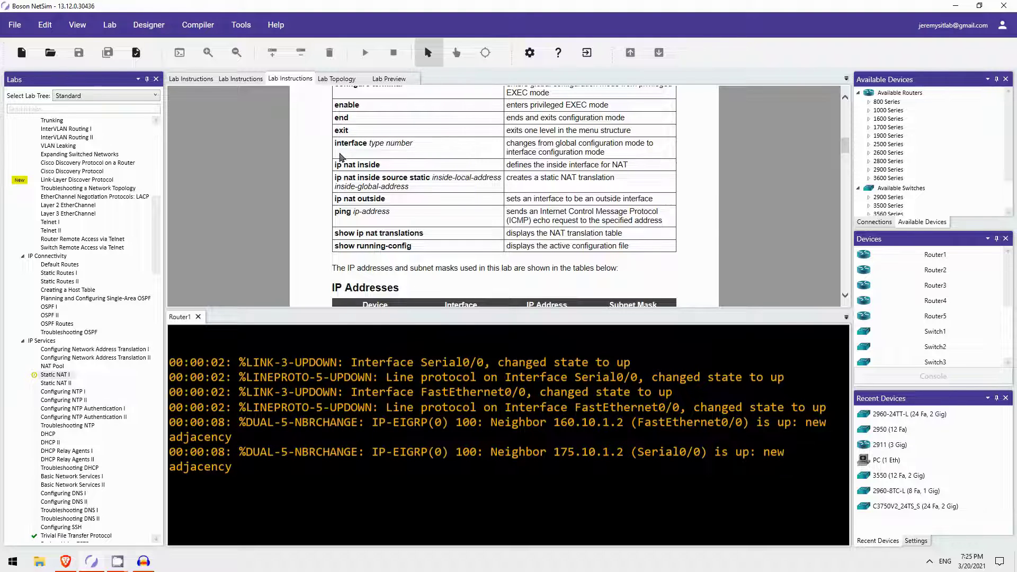
scroll(350, 149, "down", 5)
scroll(351, 135, "up", 2)
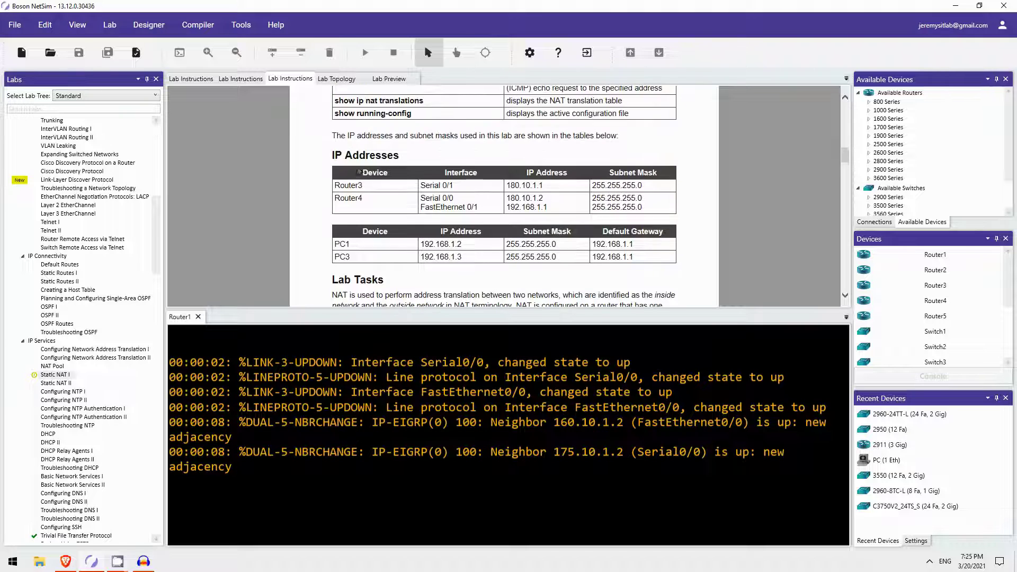
scroll(483, 184, "down", 3)
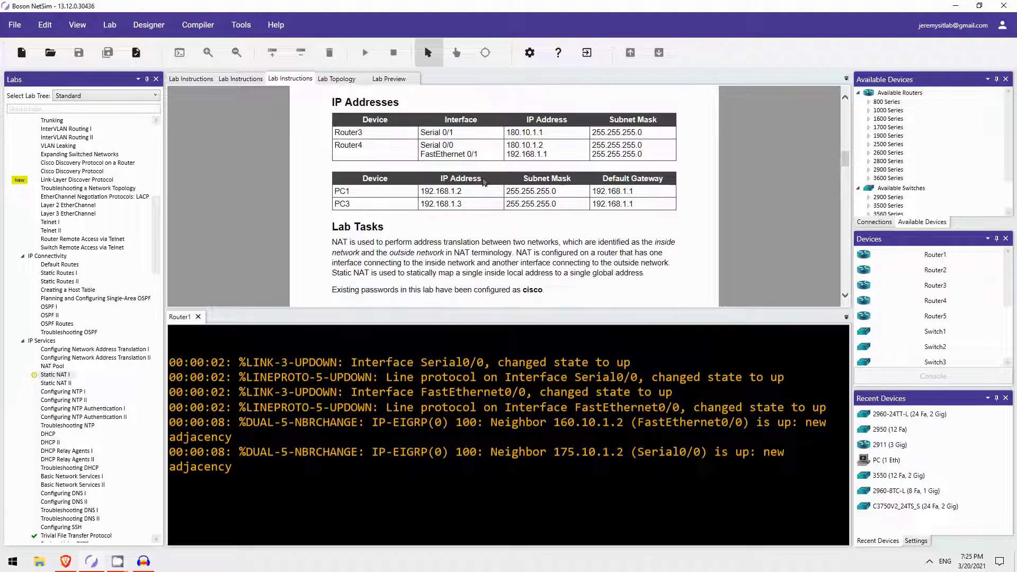
scroll(483, 177, "down", 3)
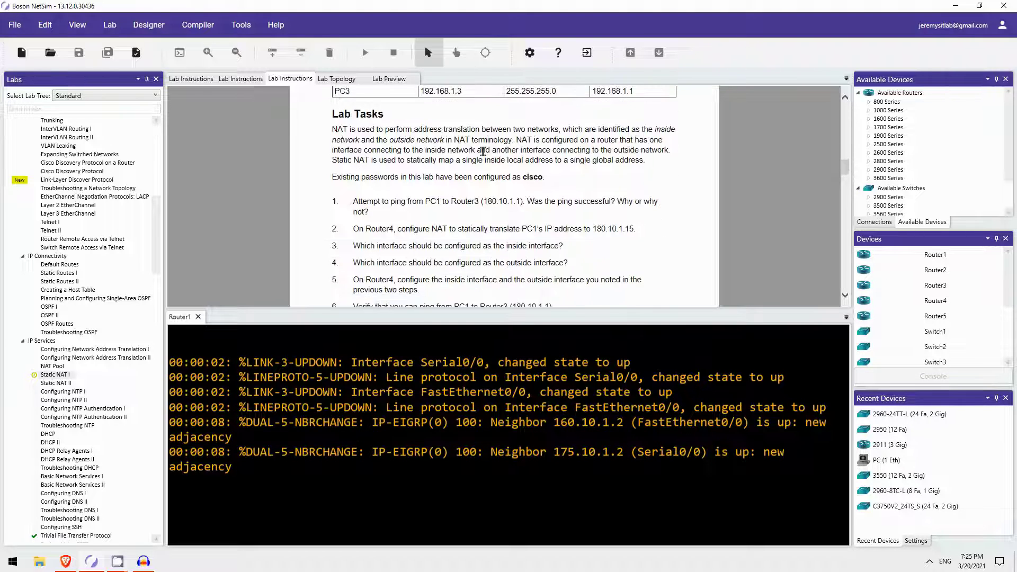
scroll(456, 151, "down", 2)
scroll(360, 159, "down", 2)
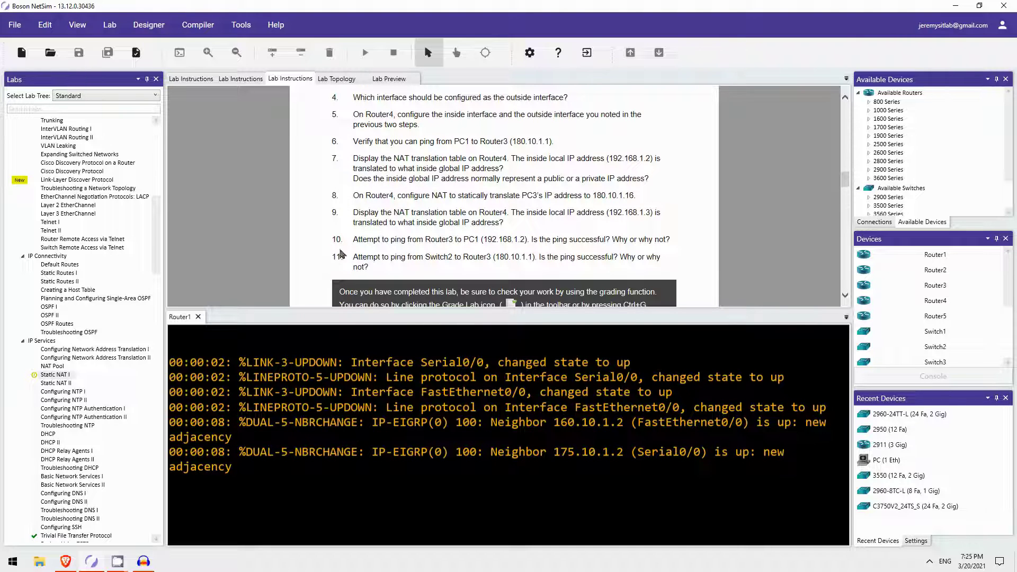
scroll(339, 255, "up", 8)
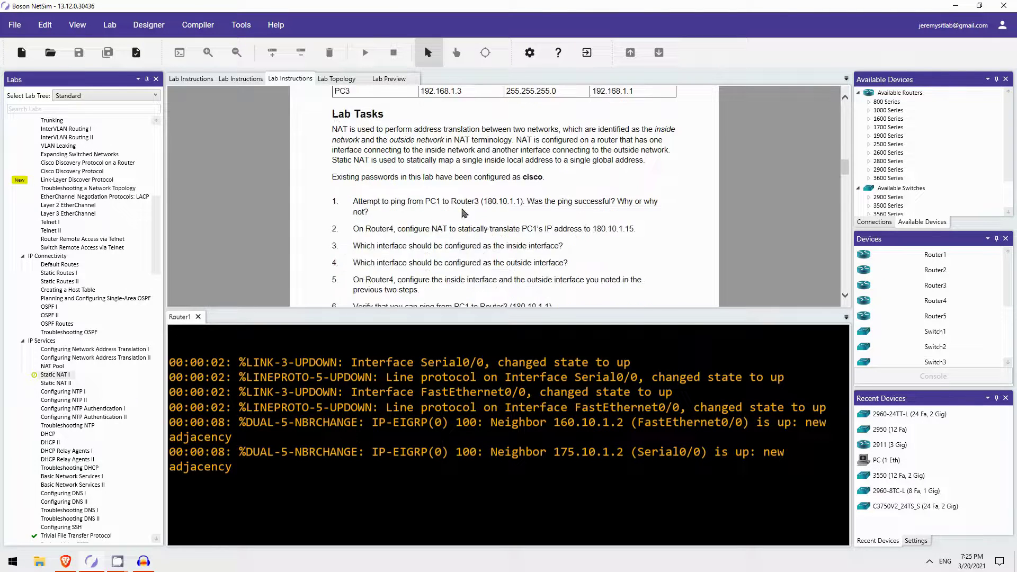
scroll(445, 215, "up", 1)
scroll(431, 214, "down", 2)
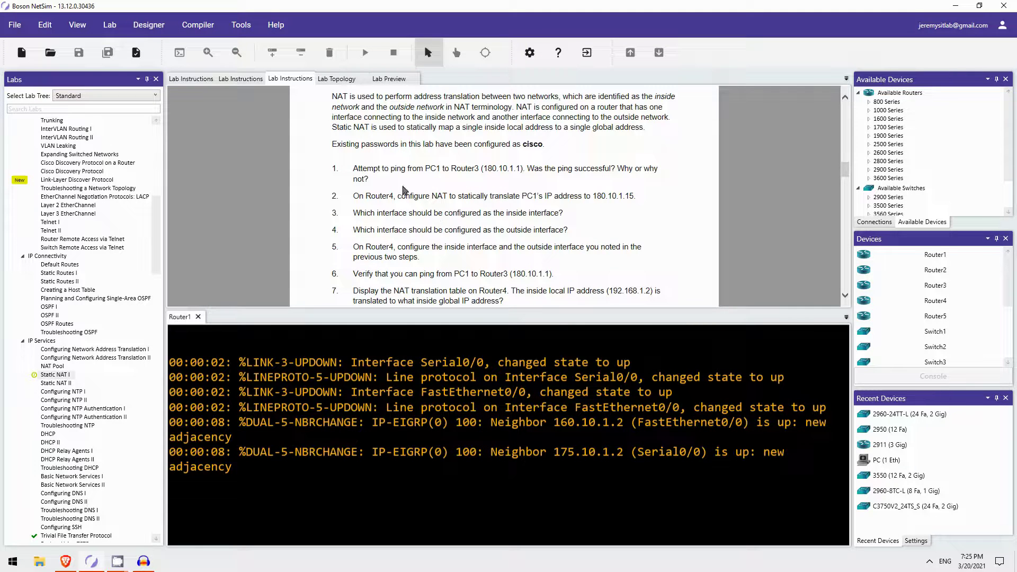
scroll(377, 181, "down", 1)
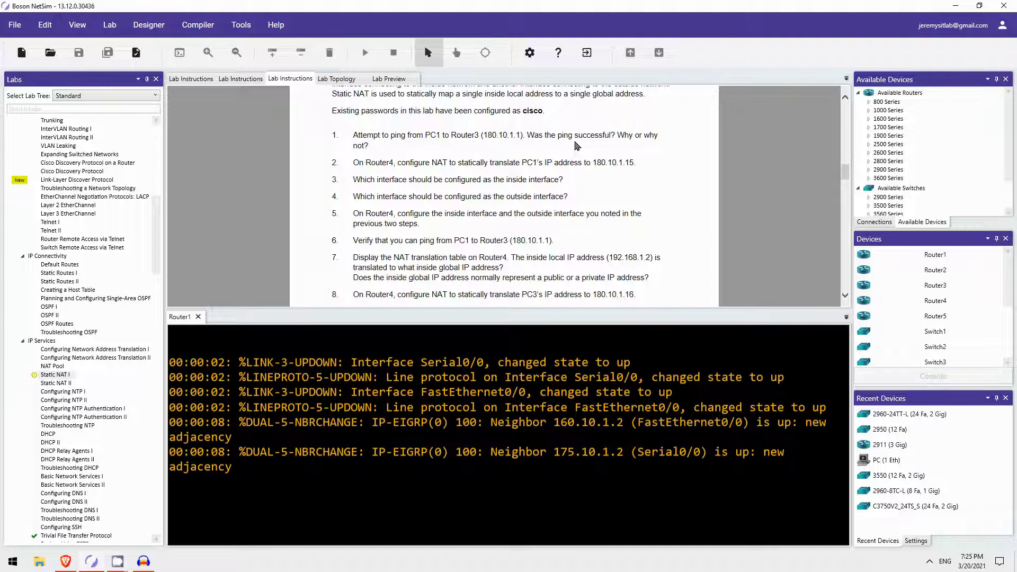
From PC1's console, ping Router3 at 180.10.1.1.
scroll(932, 298, "down", 3)
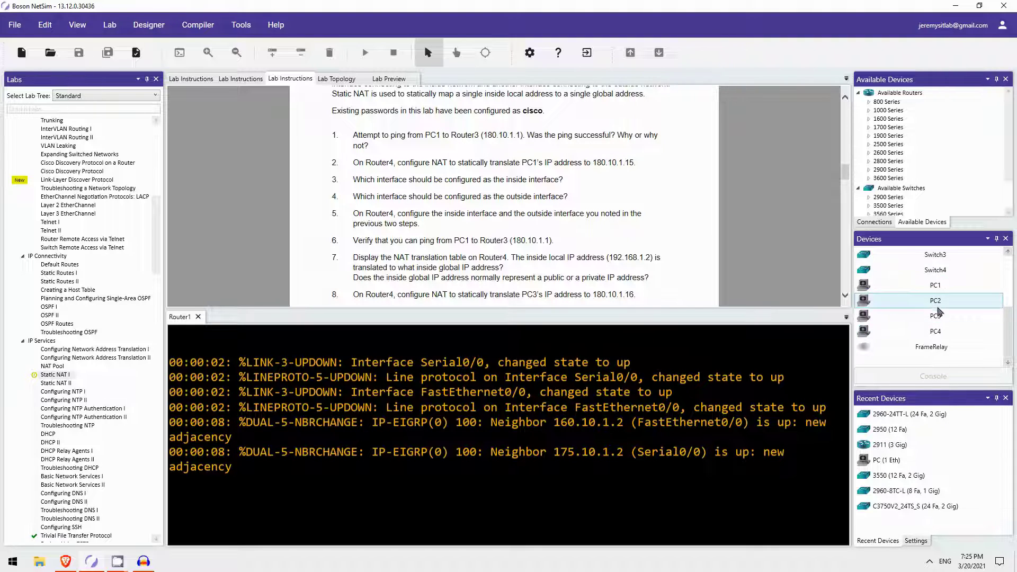
double_click(934, 286)
scroll(344, 233, "up", 10)
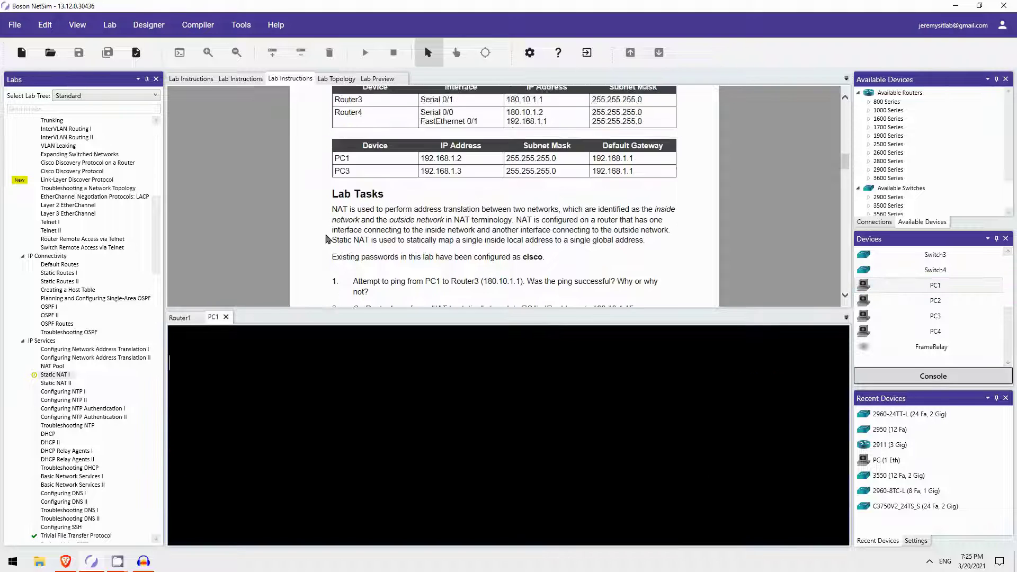
scroll(433, 227, "up", 8)
scroll(456, 242, "down", 4)
scroll(459, 245, "up", 1)
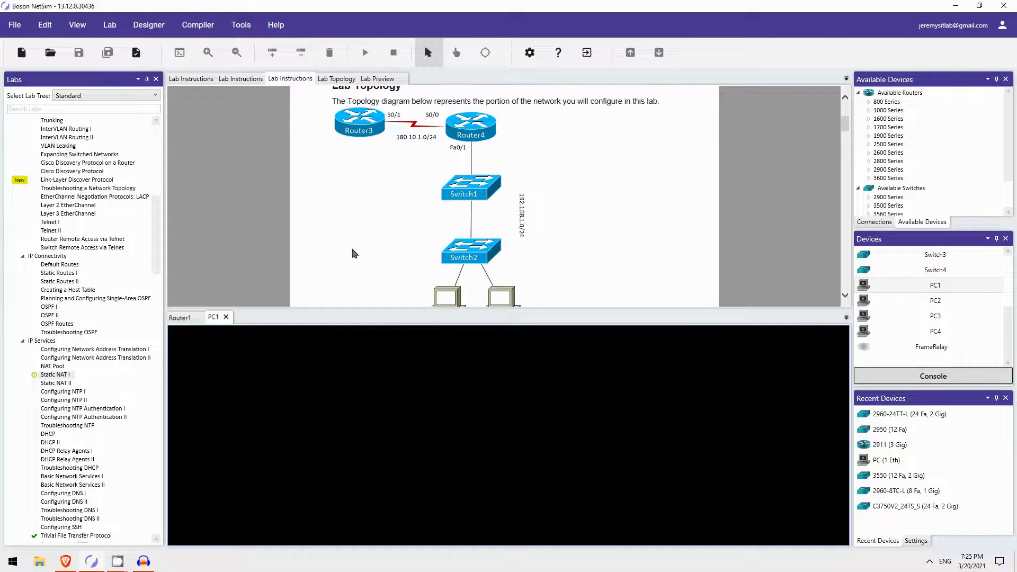
key("Return")
key("Return")
type("ping 180")
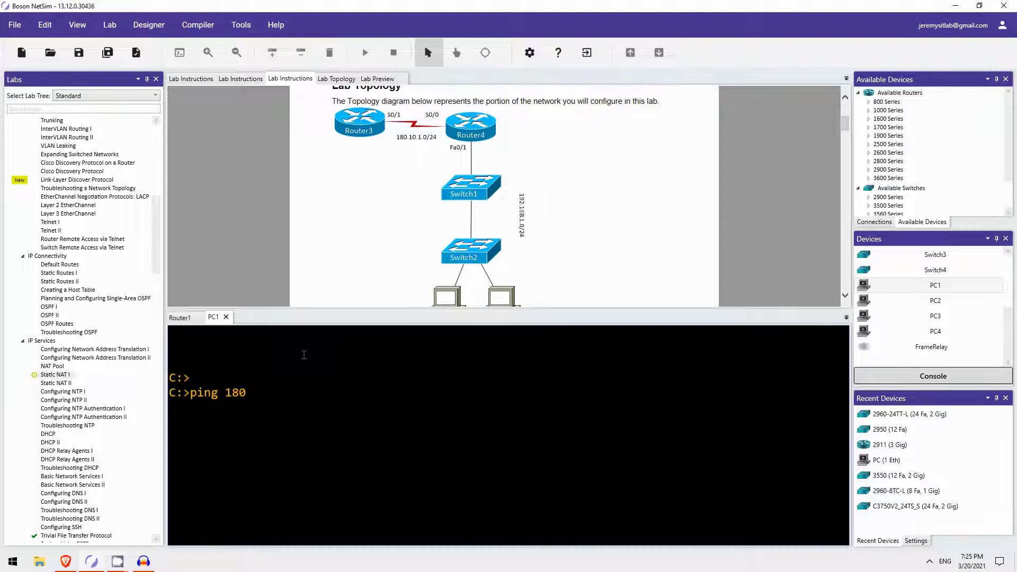
type(".10.1.1")
scroll(339, 193, "down", 12)
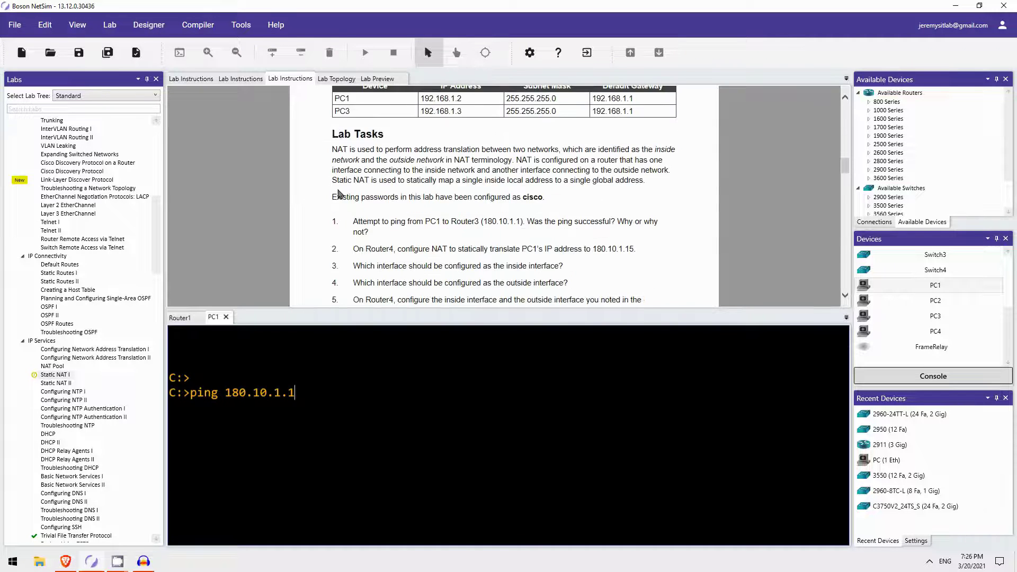
scroll(339, 194, "down", 3)
key("Return")
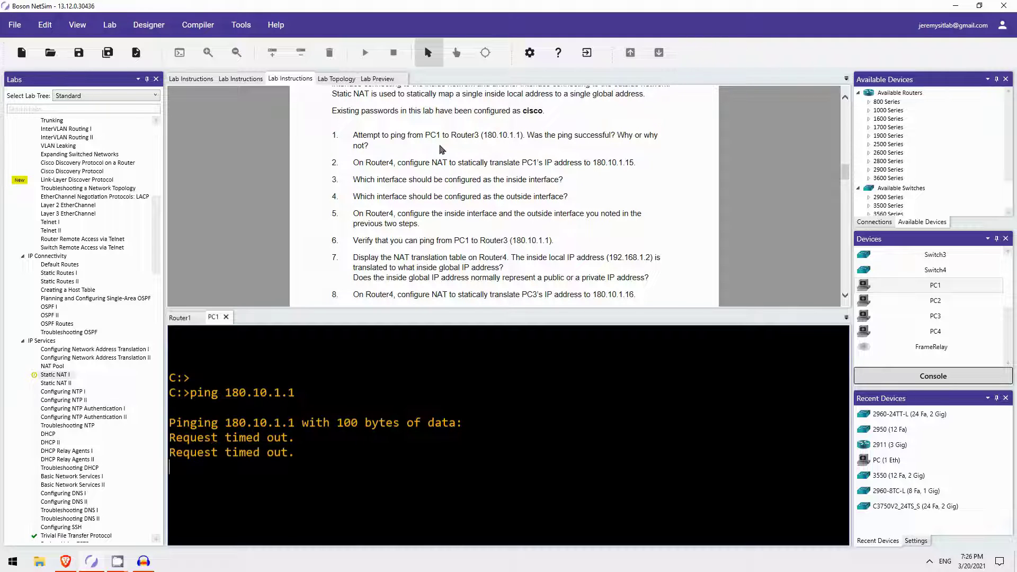
Review PC1's ping output showing 5 sent, 0 received, 100% loss.
scroll(353, 184, "up", 10)
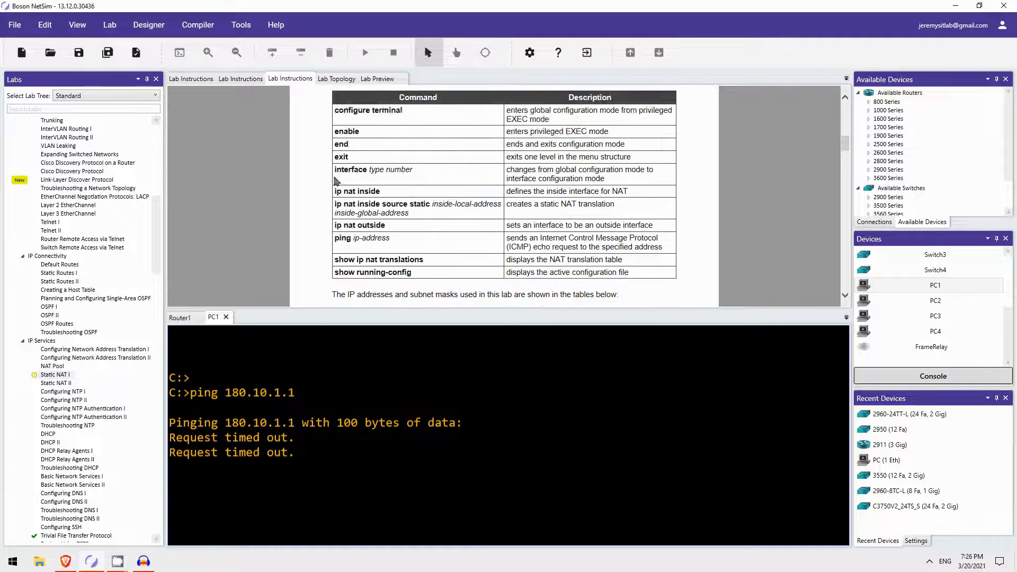
scroll(341, 177, "down", 5)
scroll(339, 177, "down", 1)
scroll(340, 177, "up", 6)
scroll(339, 178, "up", 10)
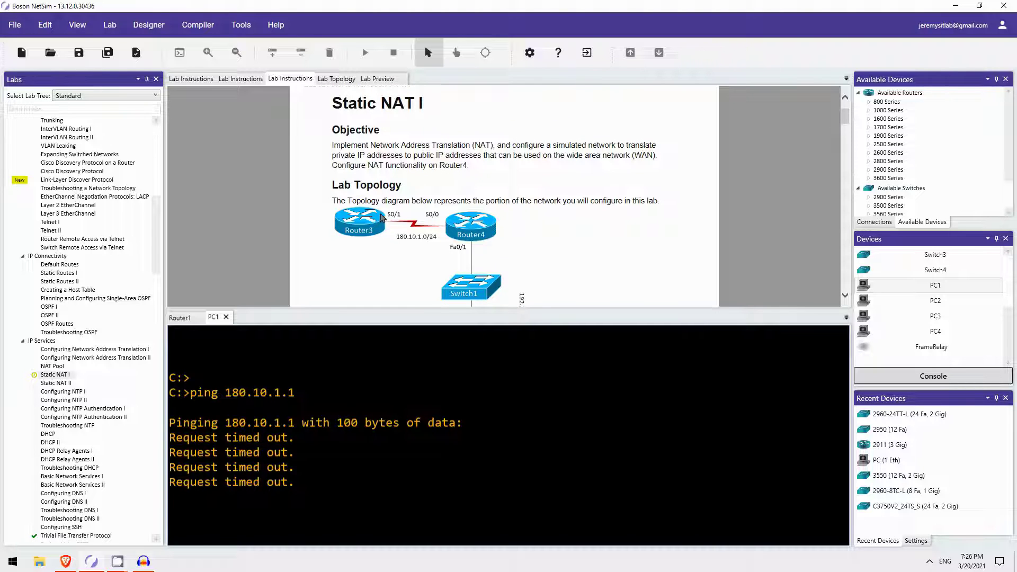
scroll(382, 217, "down", 10)
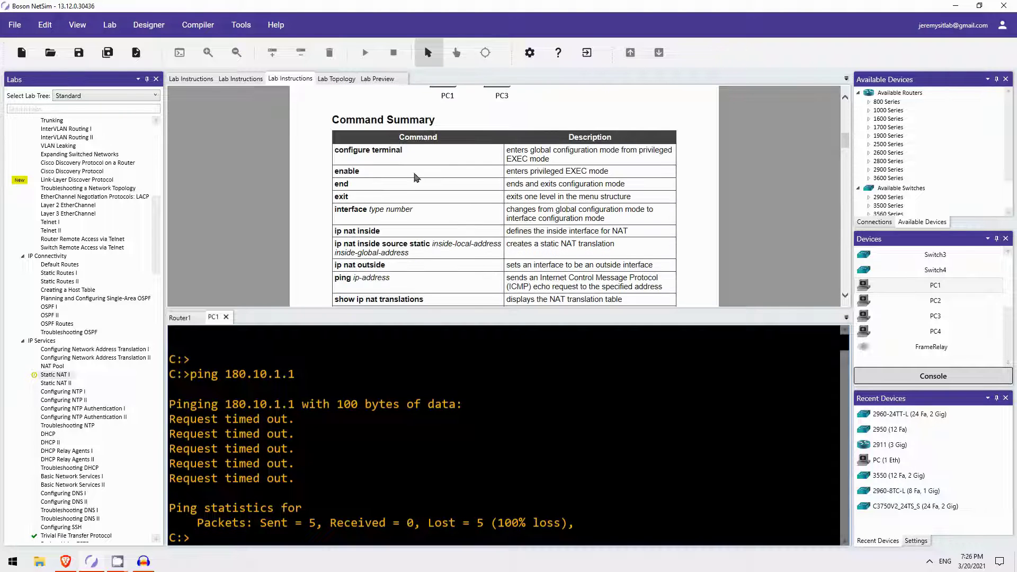
scroll(415, 176, "down", 3)
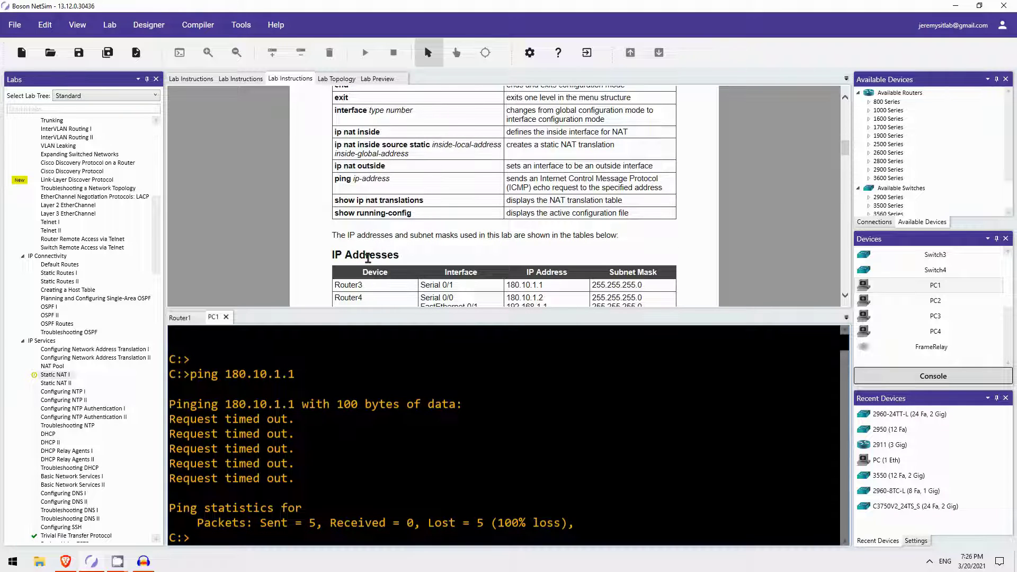
scroll(300, 217, "down", 6)
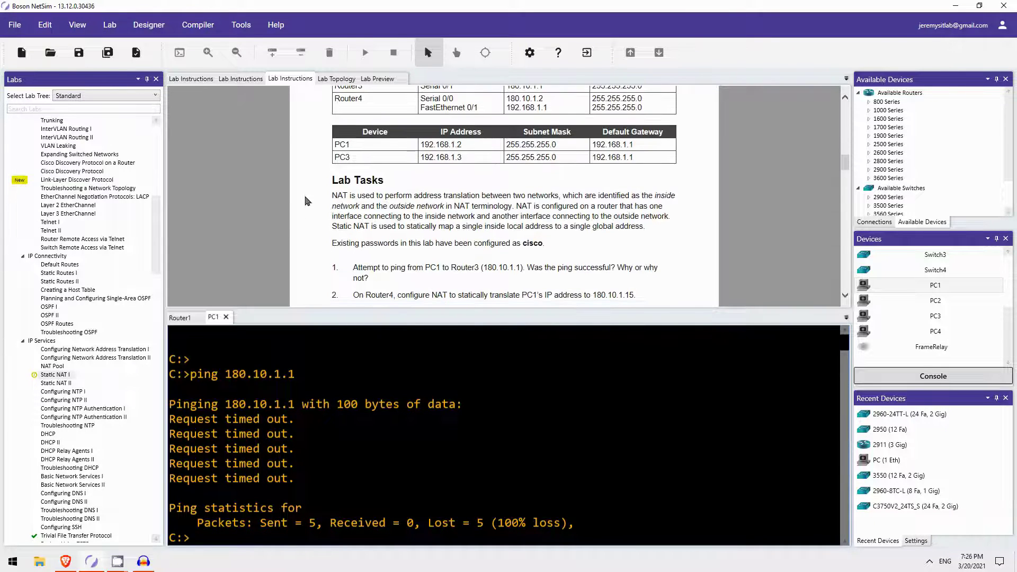
scroll(309, 200, "down", 5)
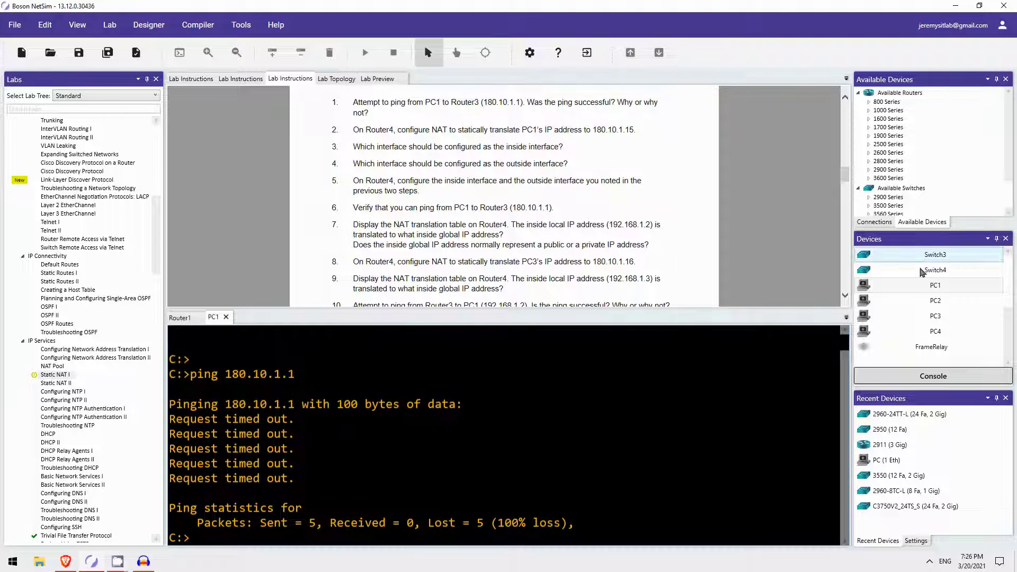
scroll(960, 329, "up", 3)
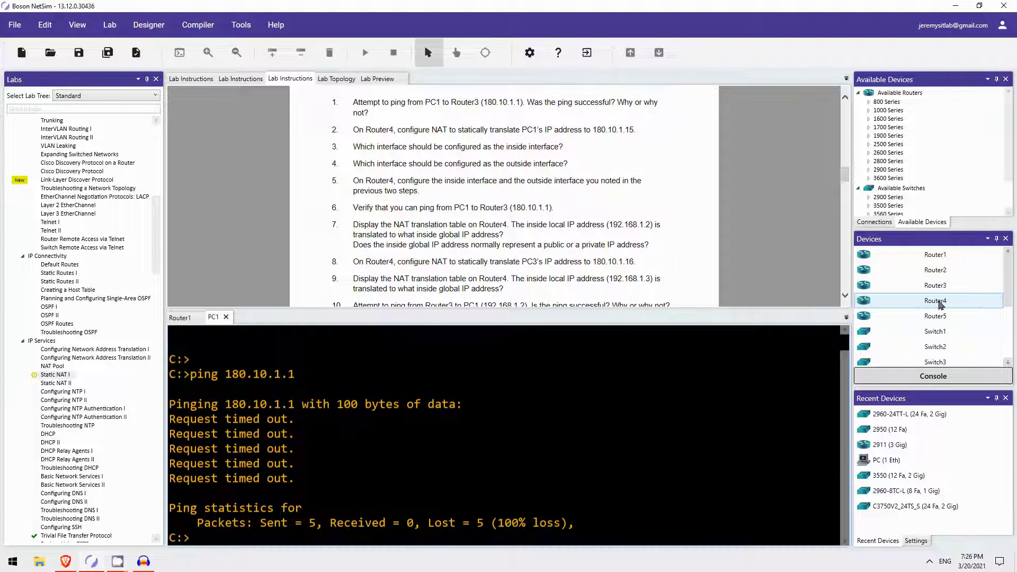
Open Router4's console and enter privileged mode, then global configuration mode with conf t.
left_click(938, 302)
double_click(937, 302)
key("Return")
key("Return")
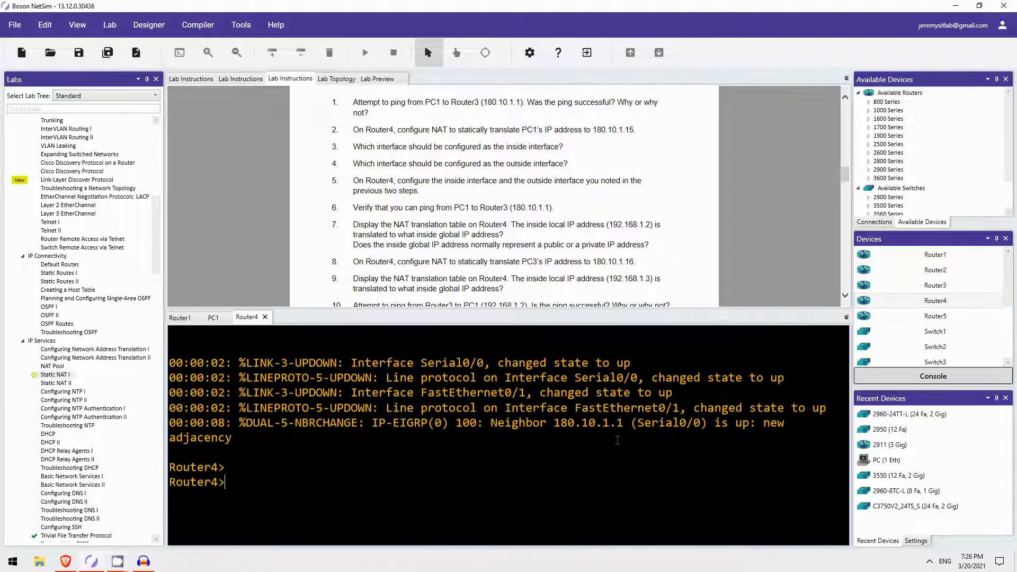
type("en")
key("Return")
key("Return")
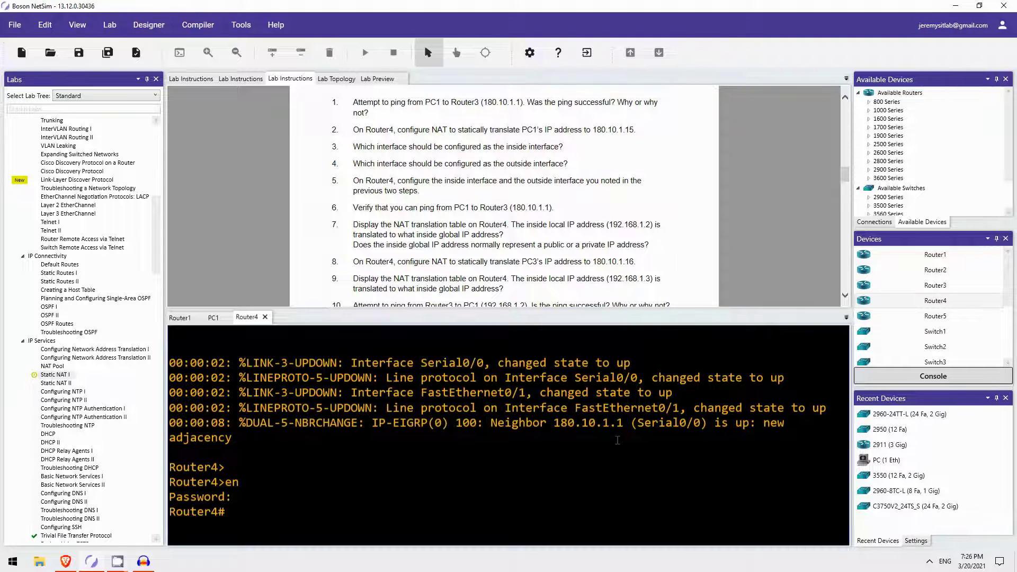
type("conf t")
key("Return")
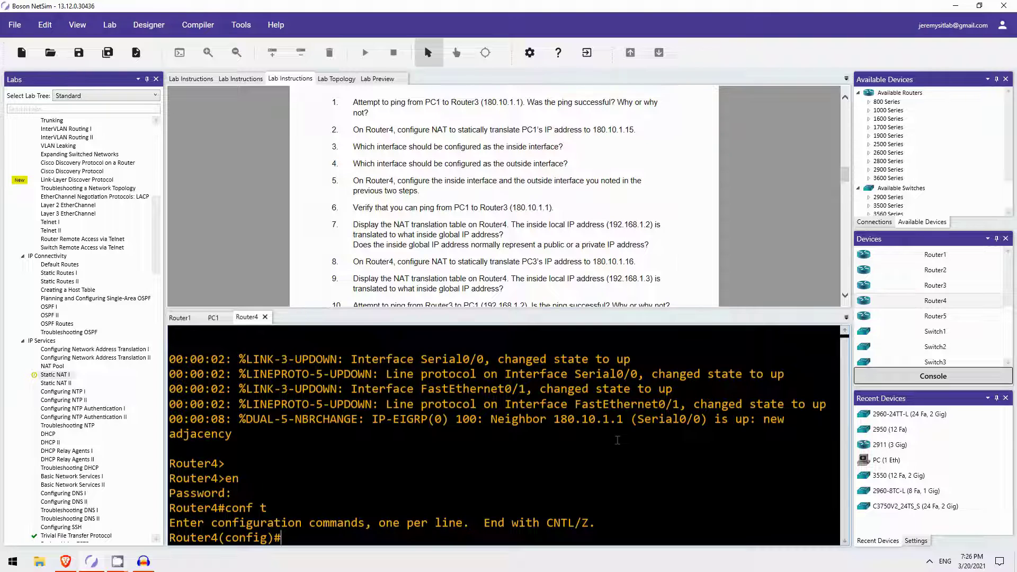
Statically map PC1's 192.168.1.2 to 180.10.1.15 with ip nat inside source static.
type("ip nat inside source static")
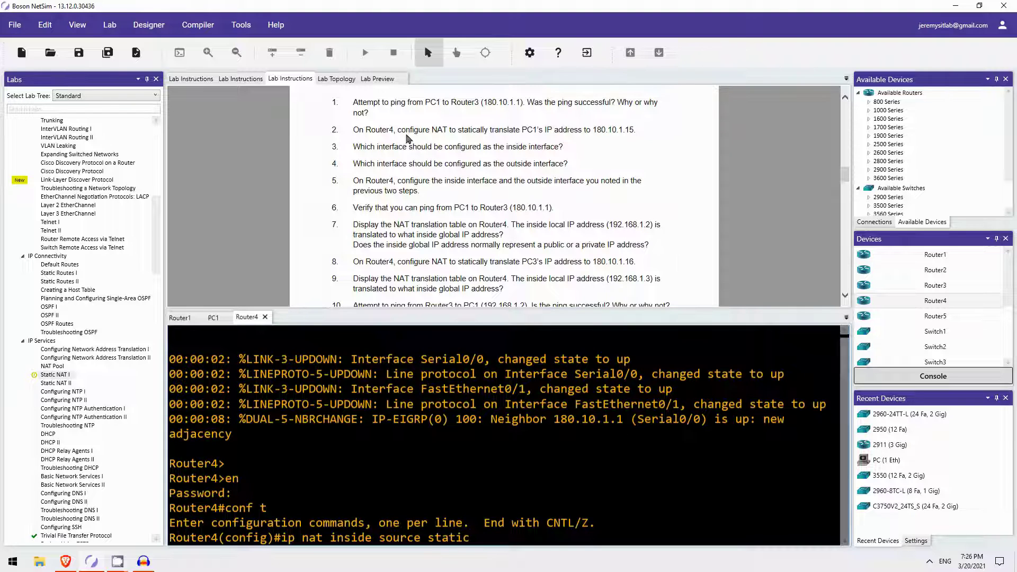
scroll(509, 129, "up", 4)
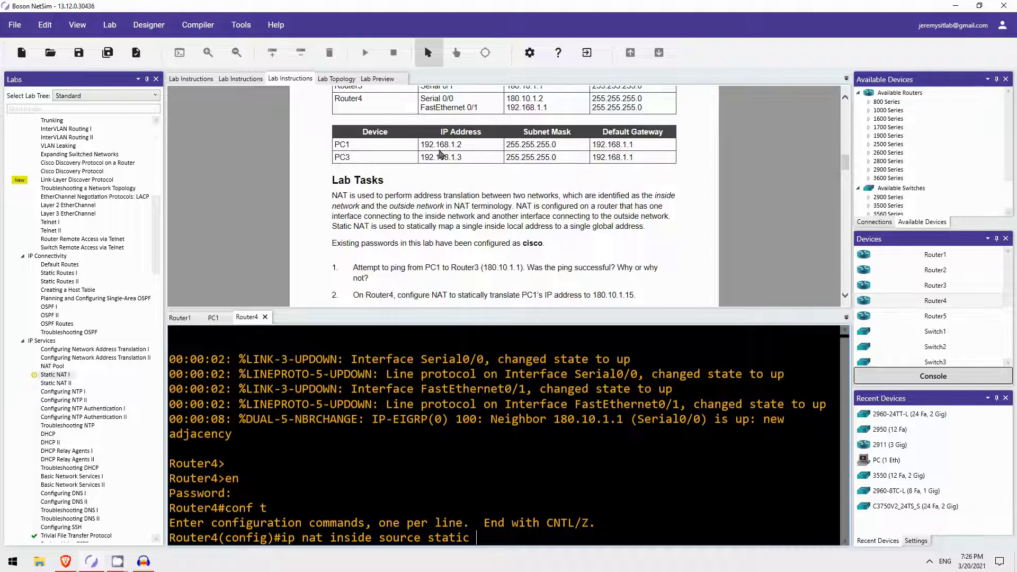
type("192.168.1.2")
scroll(440, 153, "down", 2)
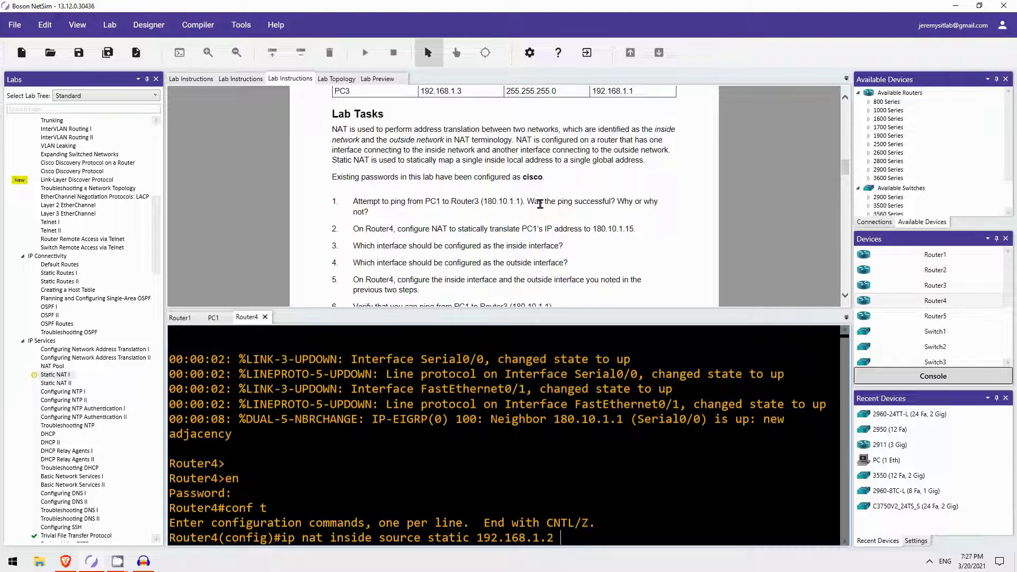
type("8.1.2 180.10.1.15")
key("Return")
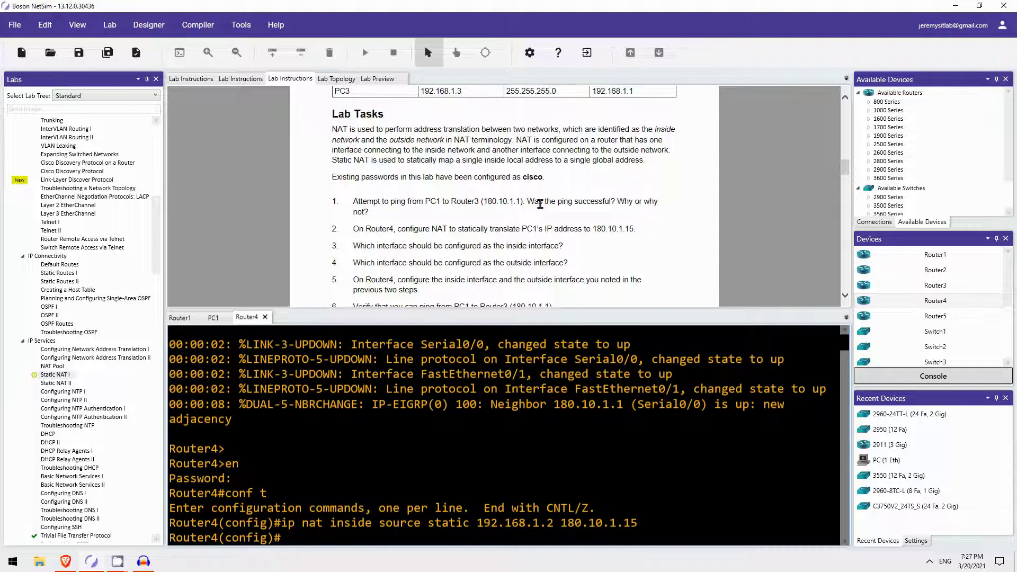
scroll(508, 223, "up", 5)
scroll(497, 227, "down", 7)
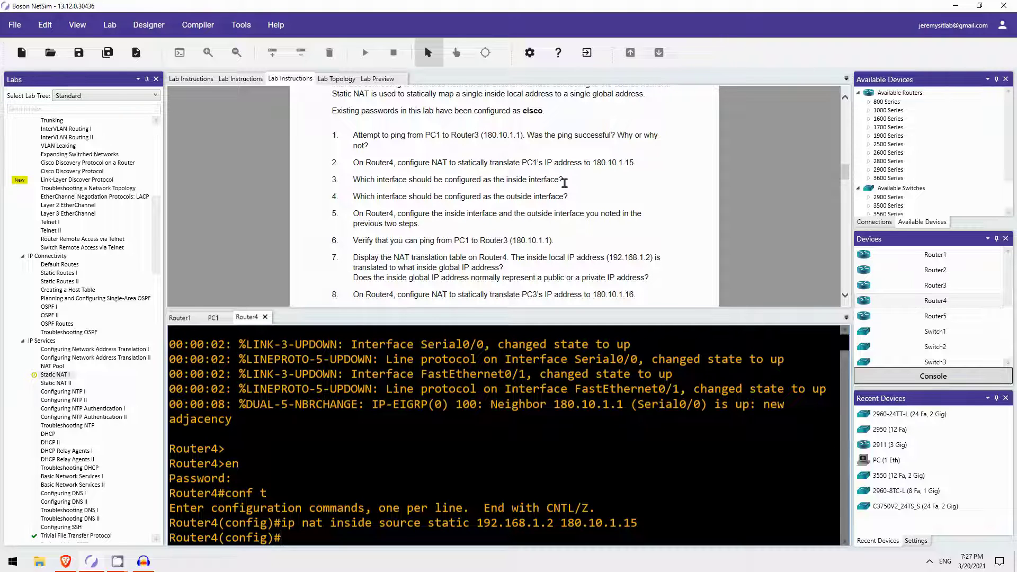
scroll(564, 183, "up", 15)
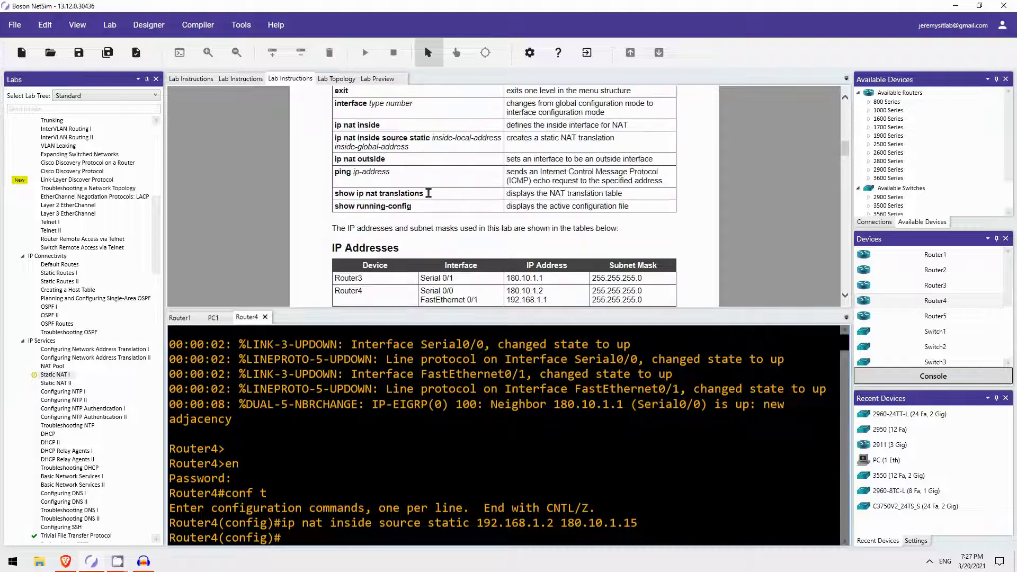
scroll(439, 204, "down", 1)
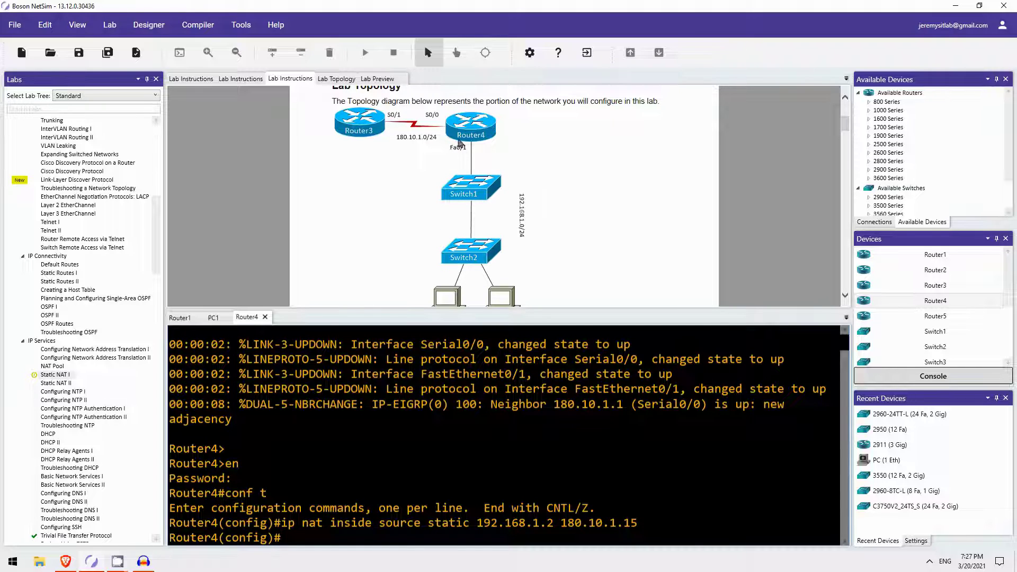
scroll(428, 116, "down", 15)
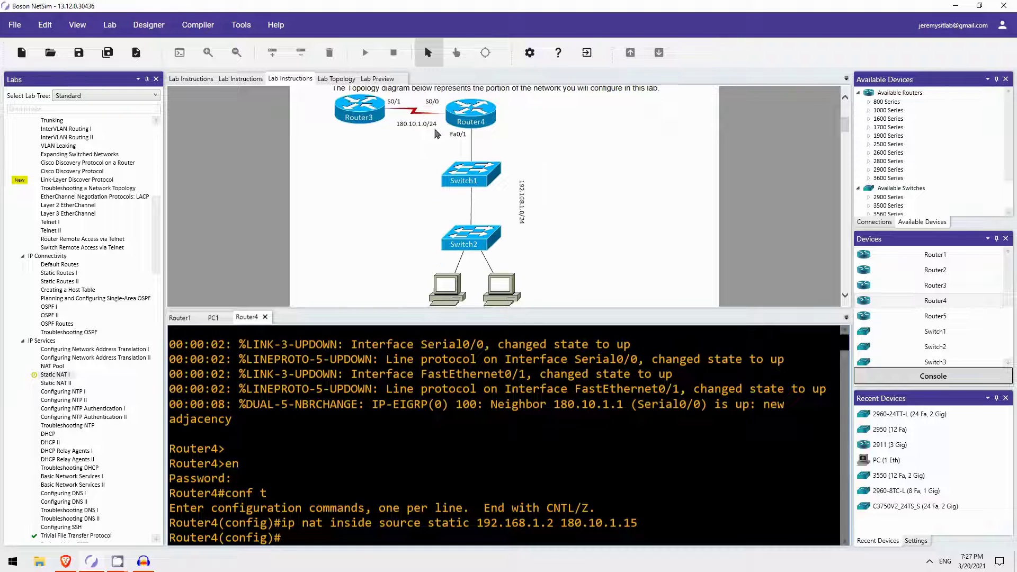
scroll(423, 181, "down", 1)
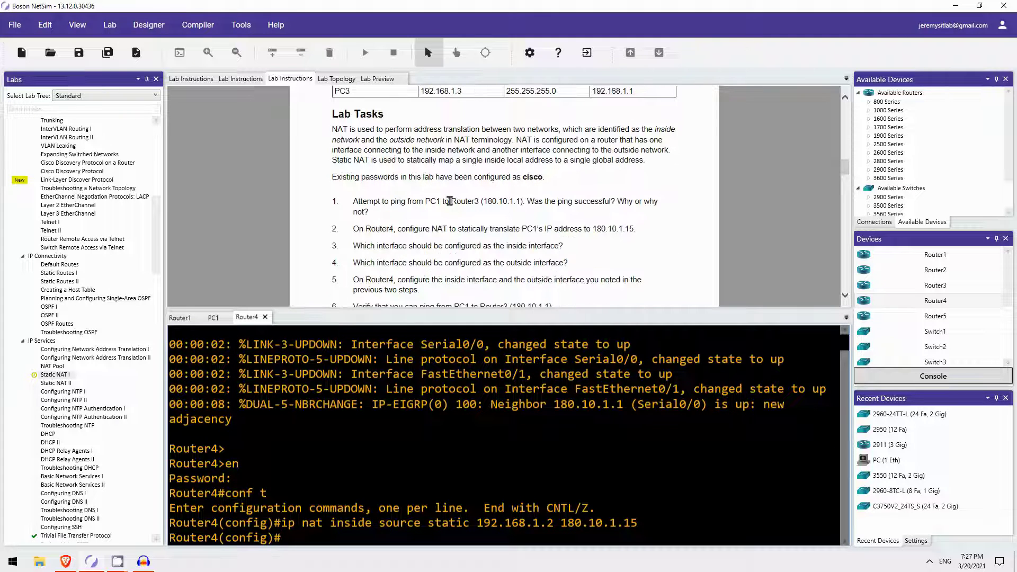
scroll(502, 233, "down", 2)
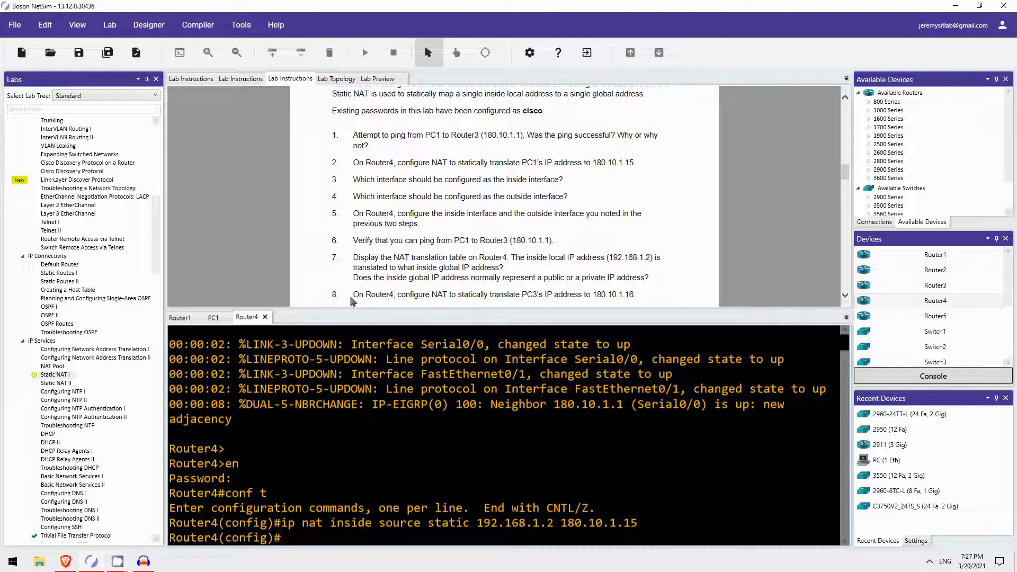
Make Fa0/1 the NAT inside interface and S0/0 the NAT outside interface.
type("nt f0/1")
key("Return")
type("ip nat inside")
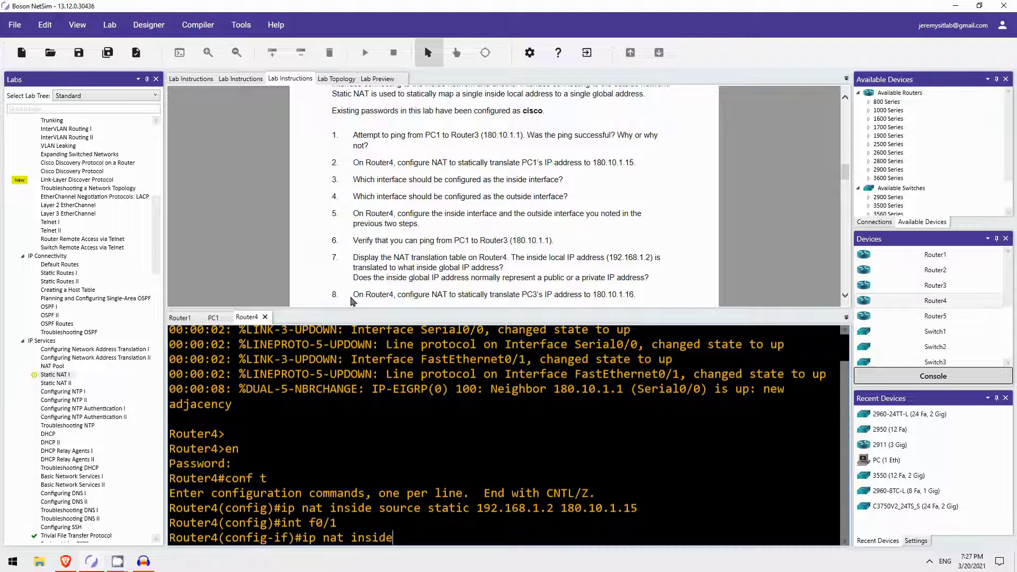
key("Return")
type("int s0/0")
key("Return")
type("ip na")
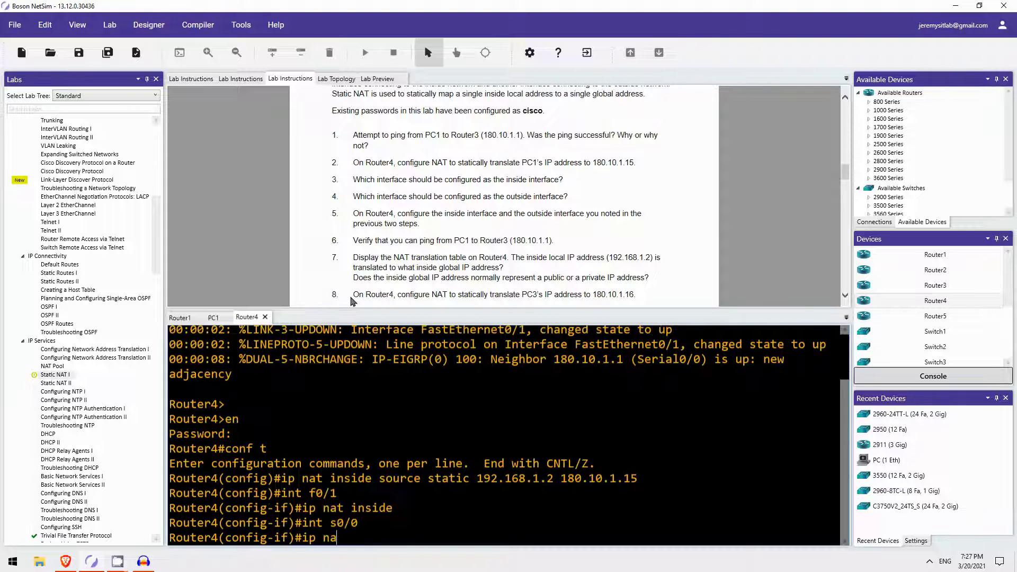
type("t outside")
key("Return")
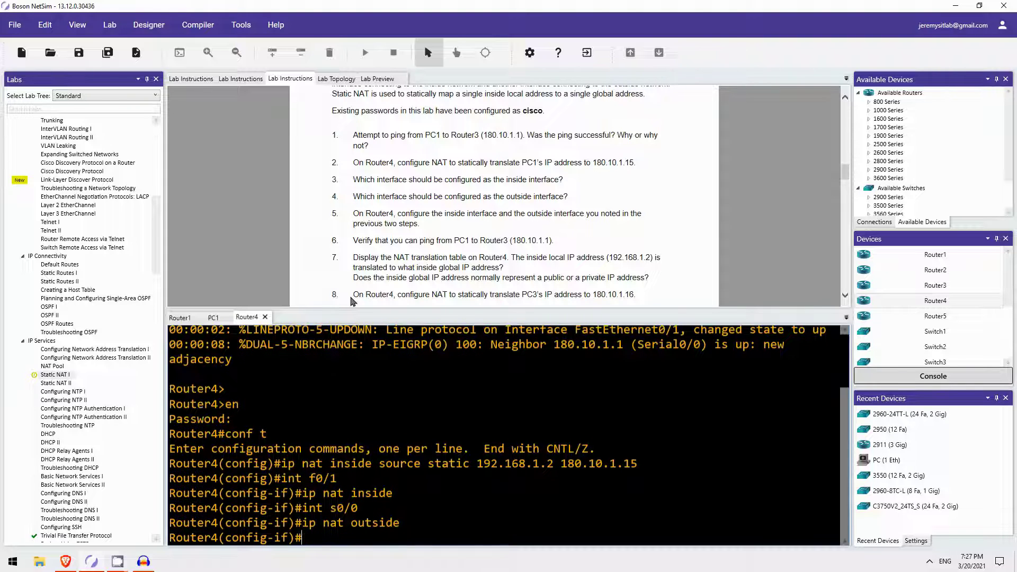
scroll(369, 211, "down", 3)
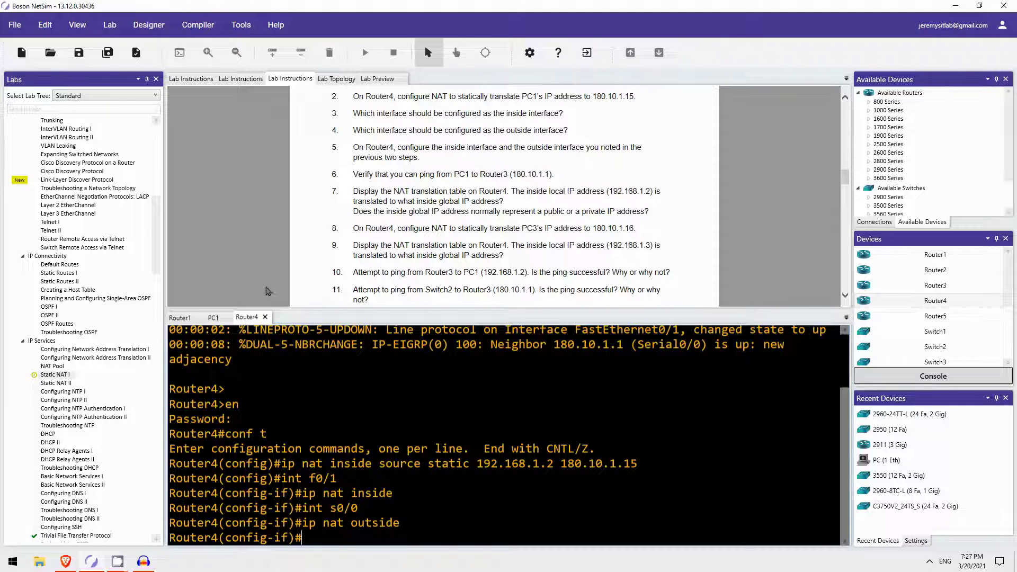
Rerun the ping from PC1 to Router3 at 180.10.1.1, which now gets through.
left_click(213, 318)
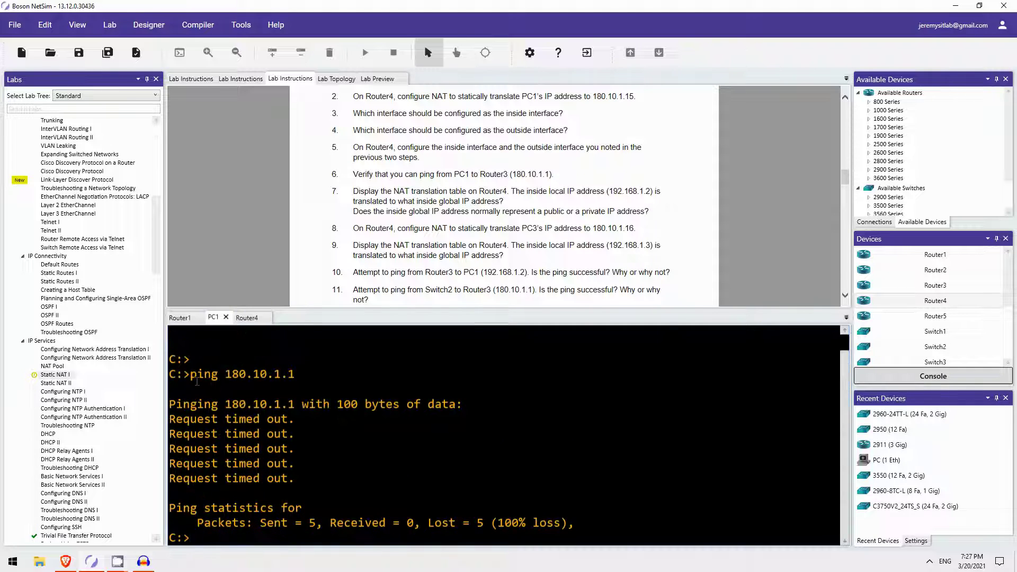
key("Up")
key("Return")
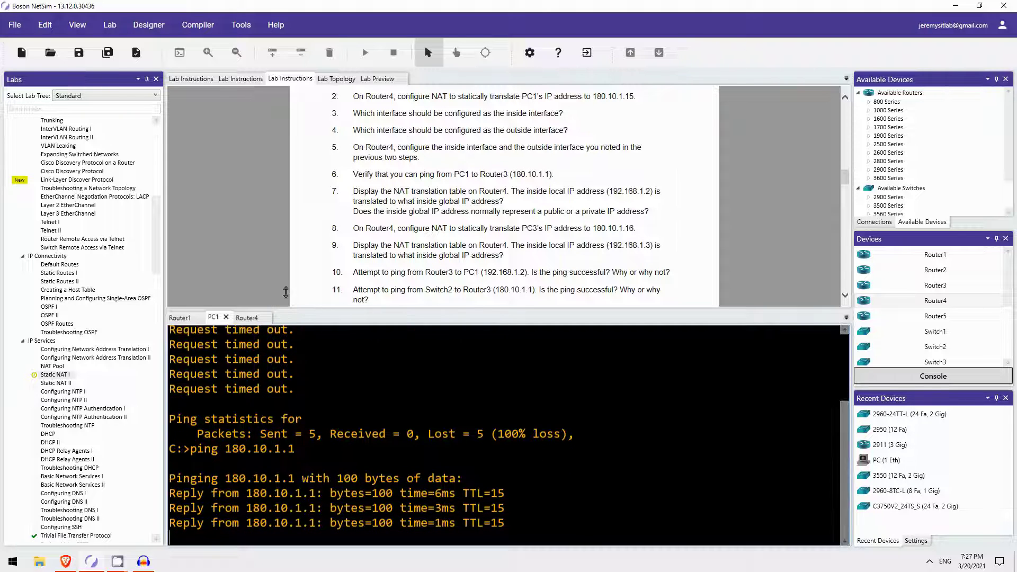
scroll(412, 202, "down", 1)
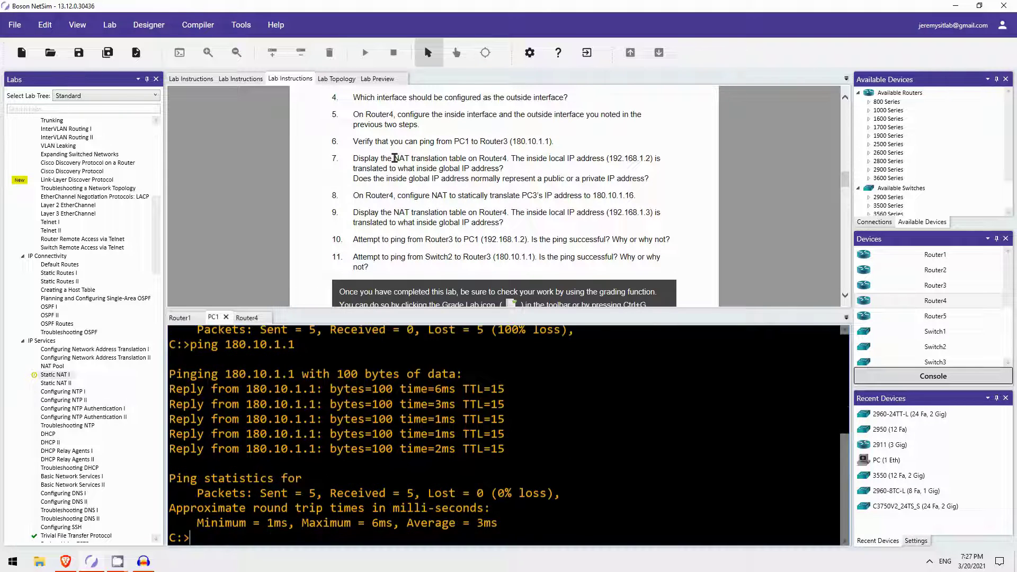
Show Router4's NAT translations, with 192.168.1.2 translated to 180.10.1.15.
left_click(239, 319)
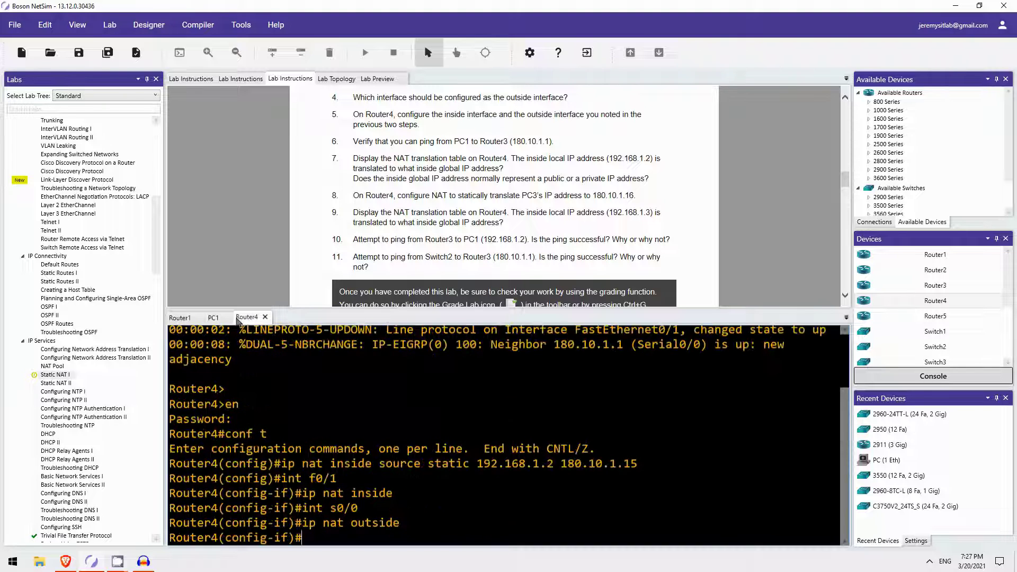
type("do show ip nat translation")
key("Return")
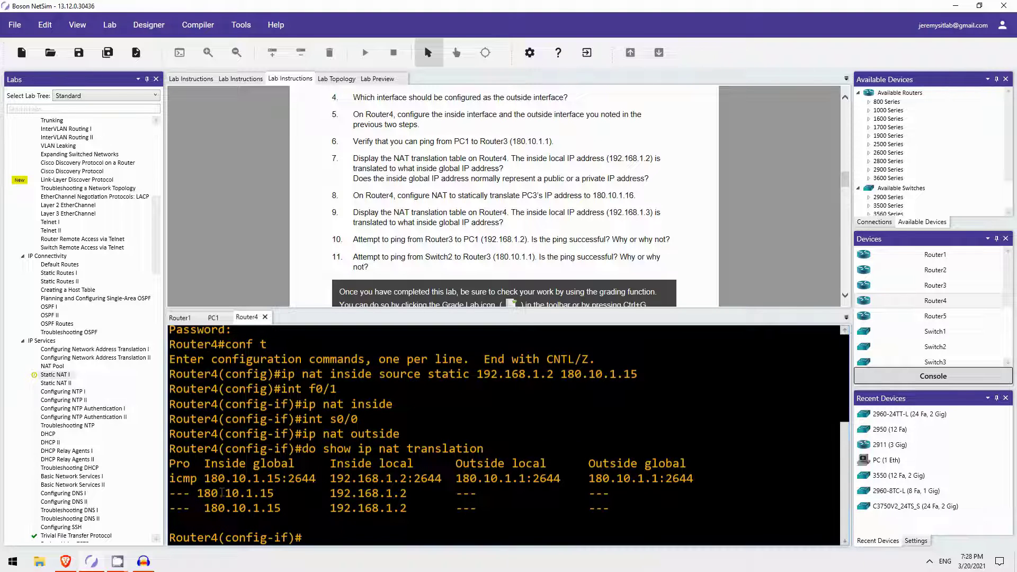
left_click_drag(197, 494, 290, 493)
left_click(193, 491)
left_click_drag(193, 492, 239, 389)
left_click(334, 498)
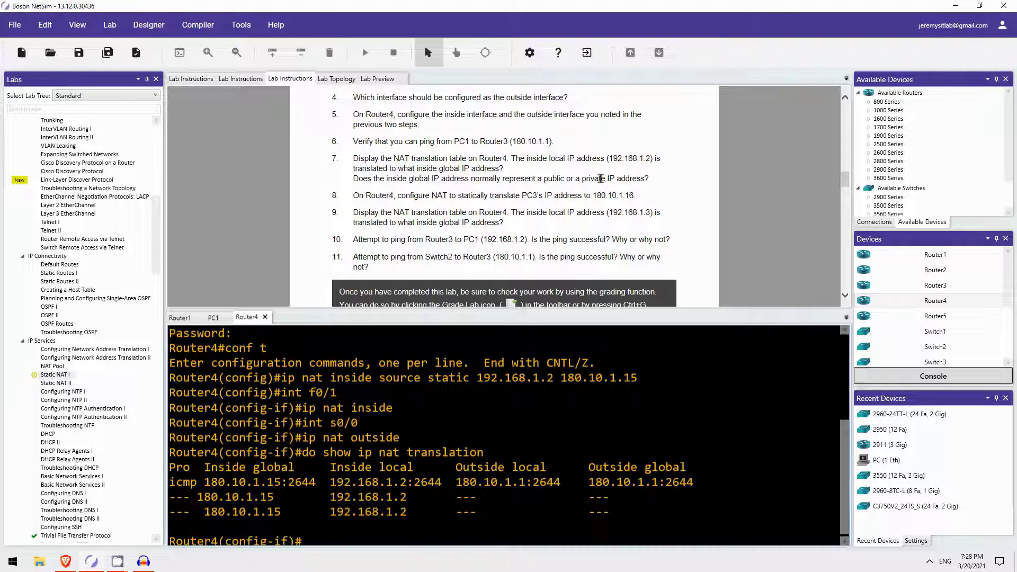
scroll(339, 192, "down", 1)
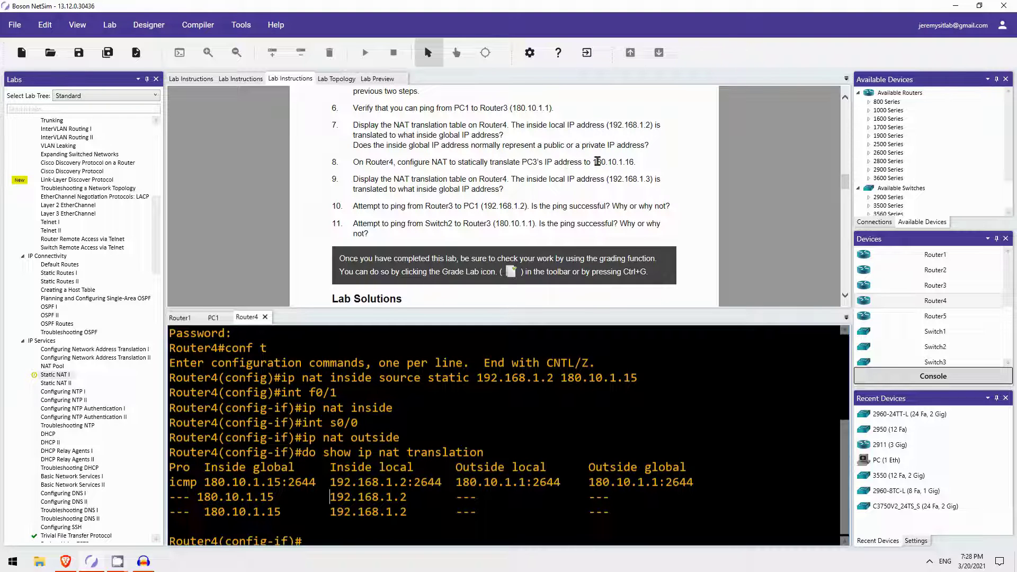
Exit interface mode and statically map PC3's 192.168.1.3 to 180.10.1.16.
scroll(609, 158, "up", 8)
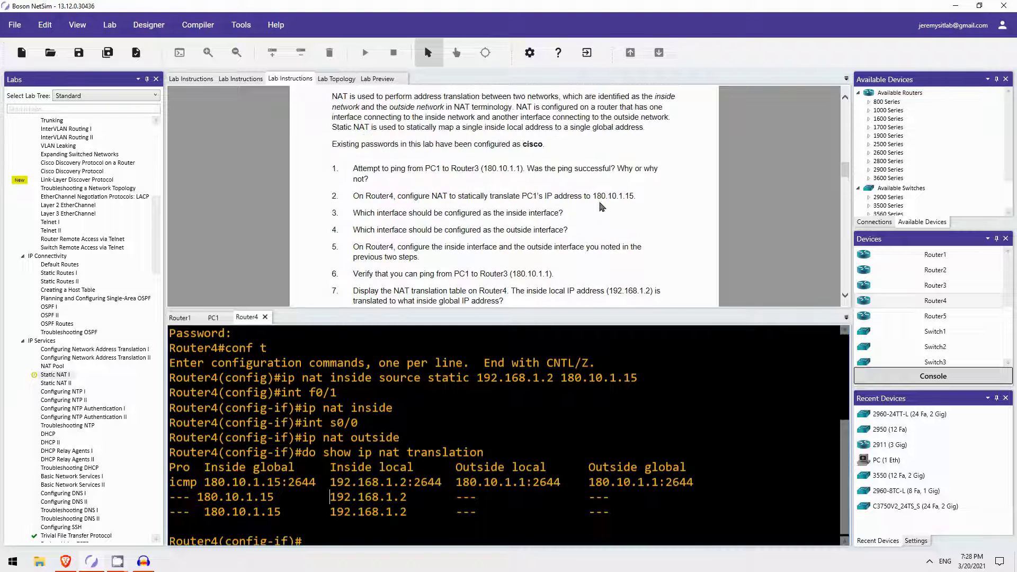
scroll(585, 220, "up", 1)
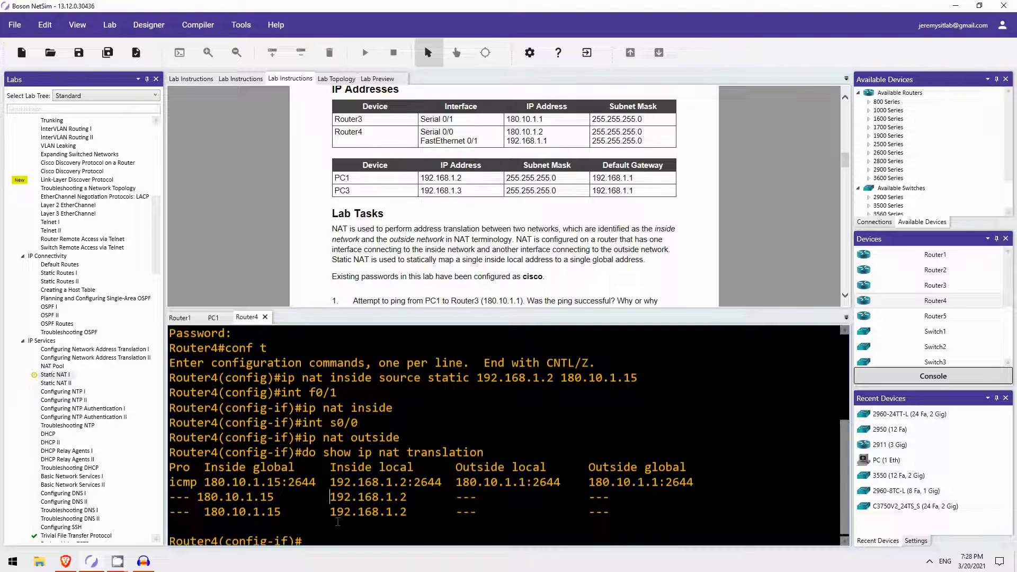
left_click_drag(614, 511, 351, 517)
key("Return")
key("Return")
type("exit")
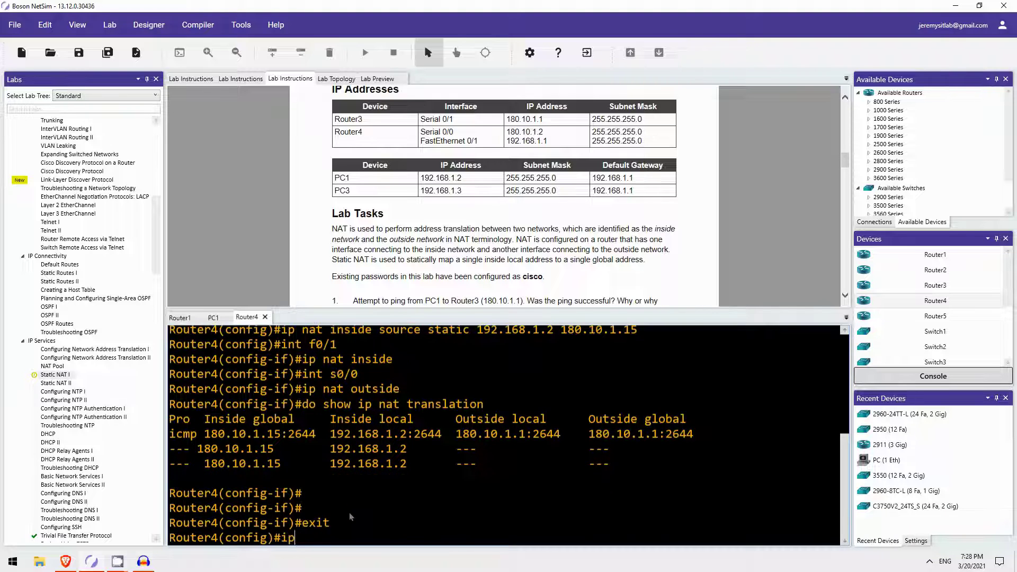
type("nat inside source stat")
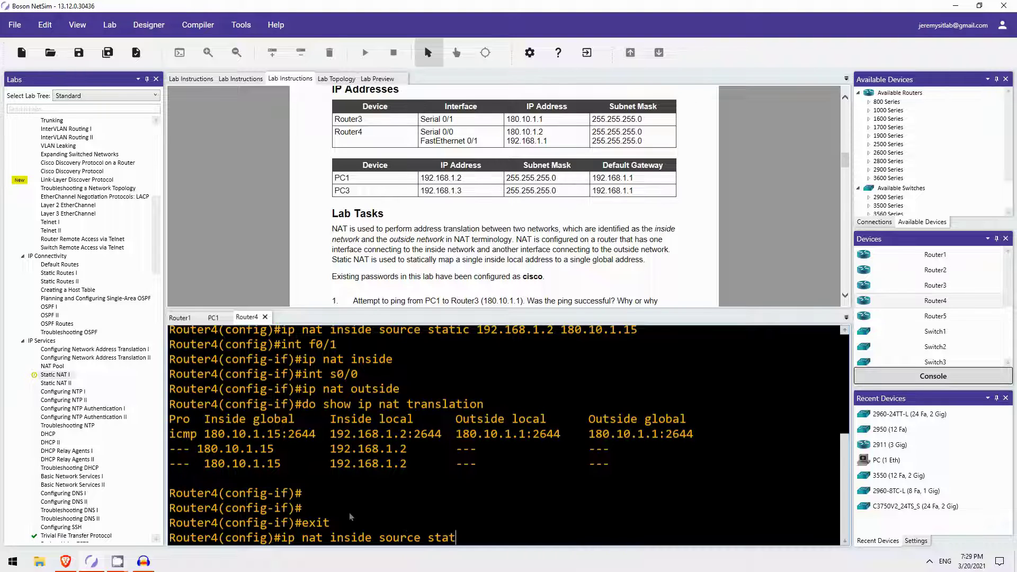
type("ic 192.168.1.3 180.10.1.16")
key("Return")
scroll(403, 228, "down", 3)
scroll(403, 228, "down", 3)
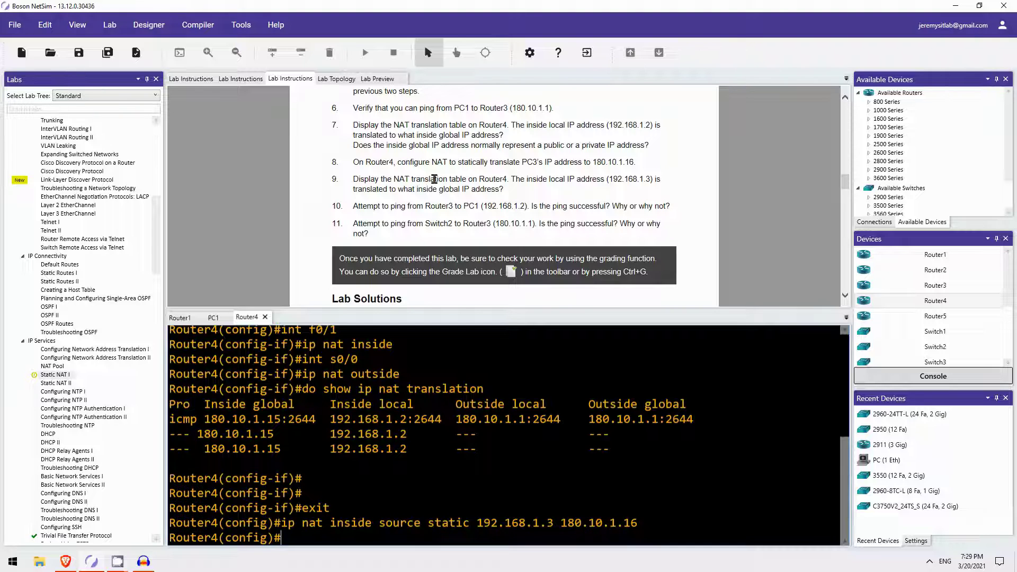
Display Router4's NAT table listing both static entries, 180.10.1.15 and 180.10.1.16.
key("Up")
key("Up")
key("Up")
key("Return")
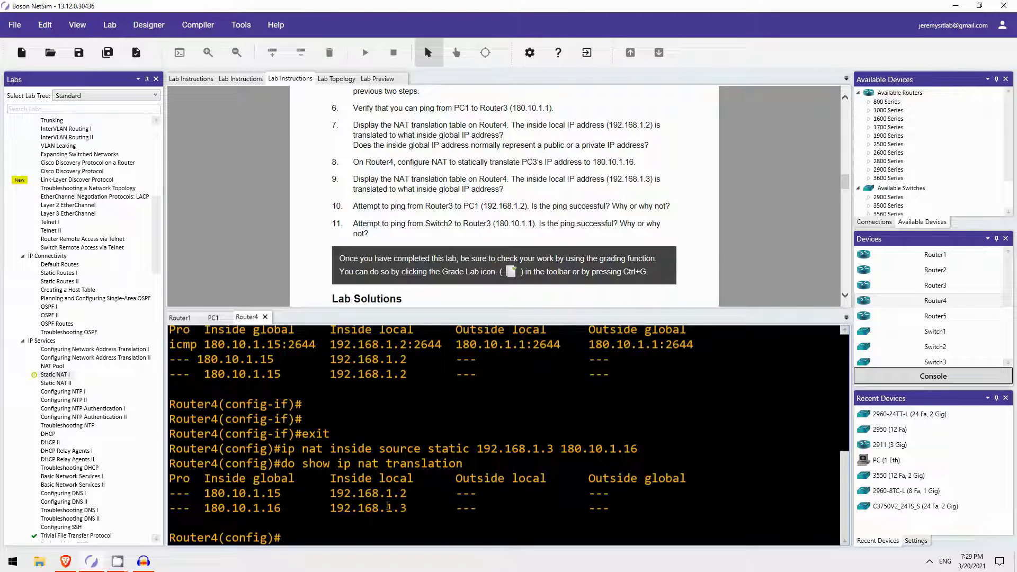
left_click_drag(386, 507, 414, 507)
left_click_drag(261, 508, 281, 508)
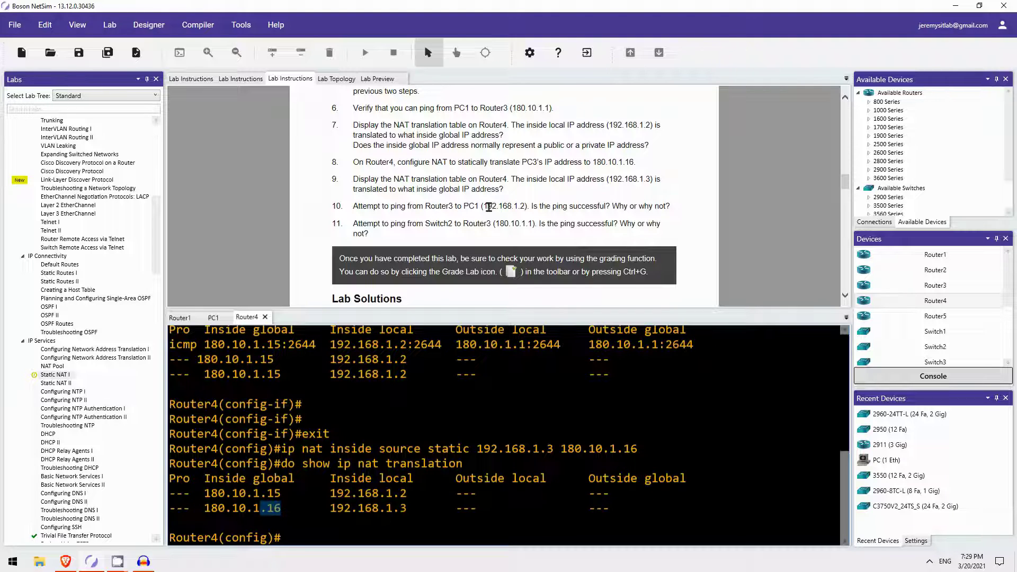
Open a console session on Router3.
left_click(933, 289)
double_click(933, 288)
scroll(371, 194, "up", 10)
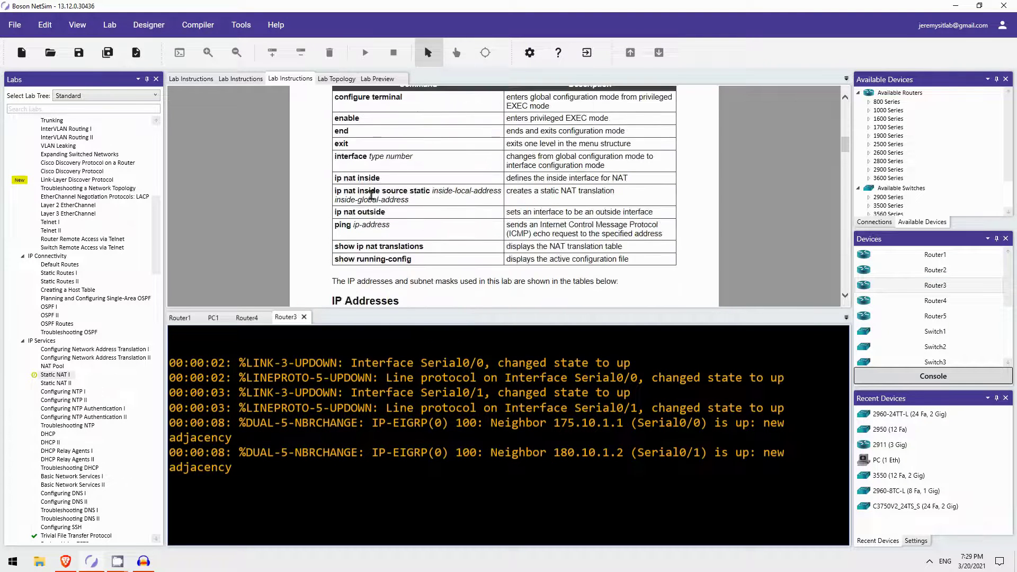
scroll(371, 194, "up", 10)
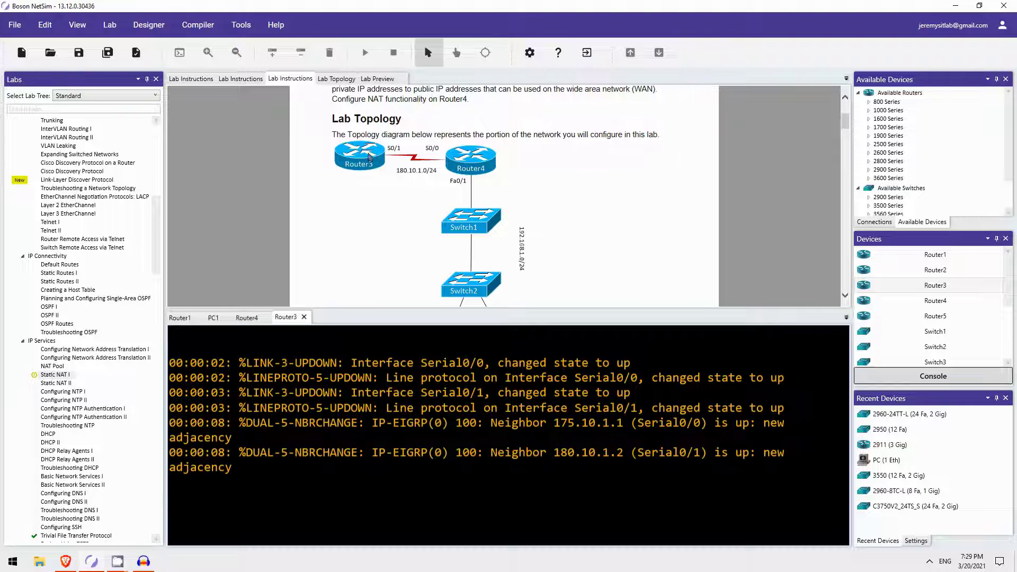
scroll(382, 139, "down", 2)
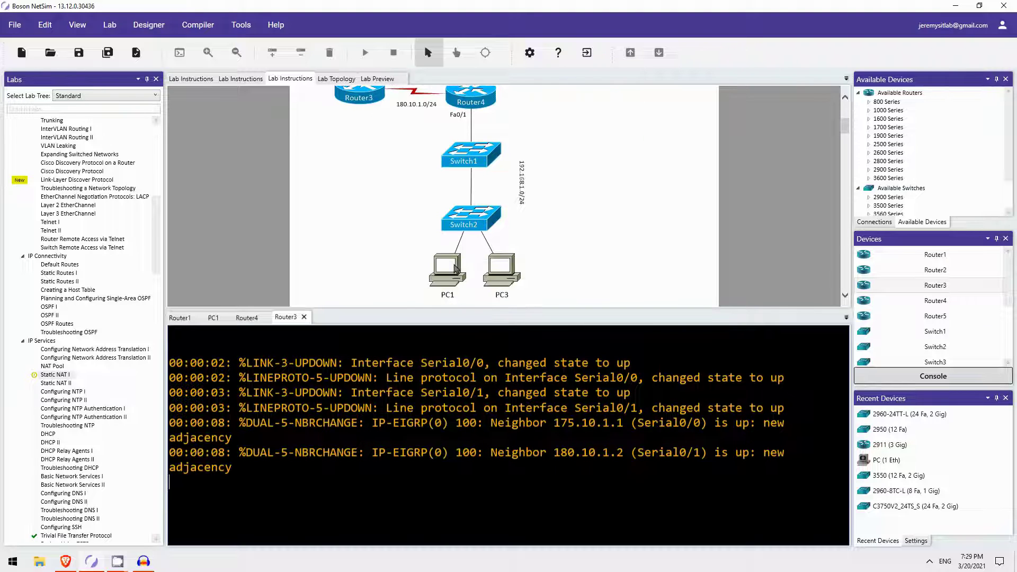
scroll(445, 268, "up", 1)
scroll(403, 252, "down", 4)
scroll(366, 235, "up", 4)
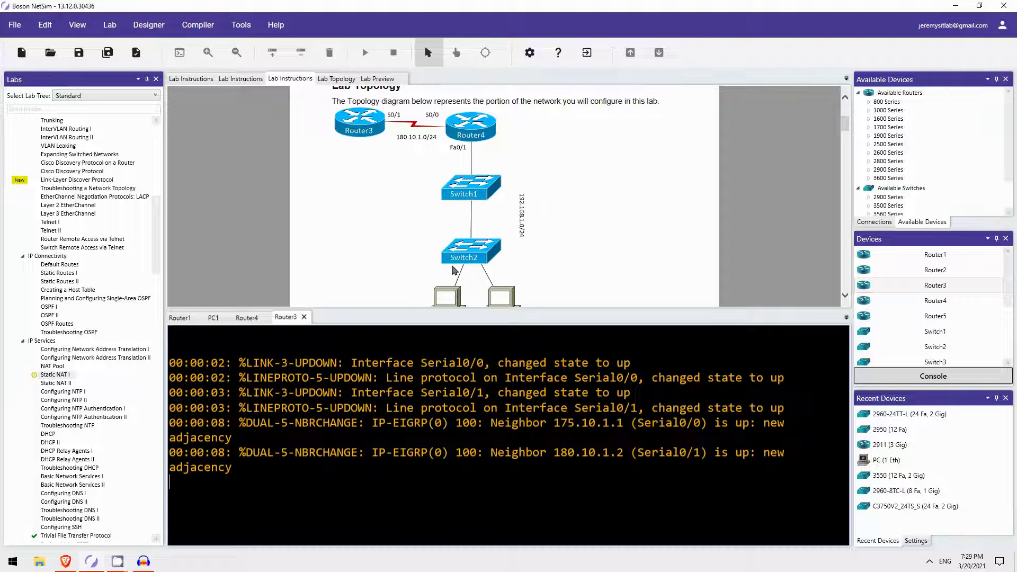
scroll(453, 269, "down", 2)
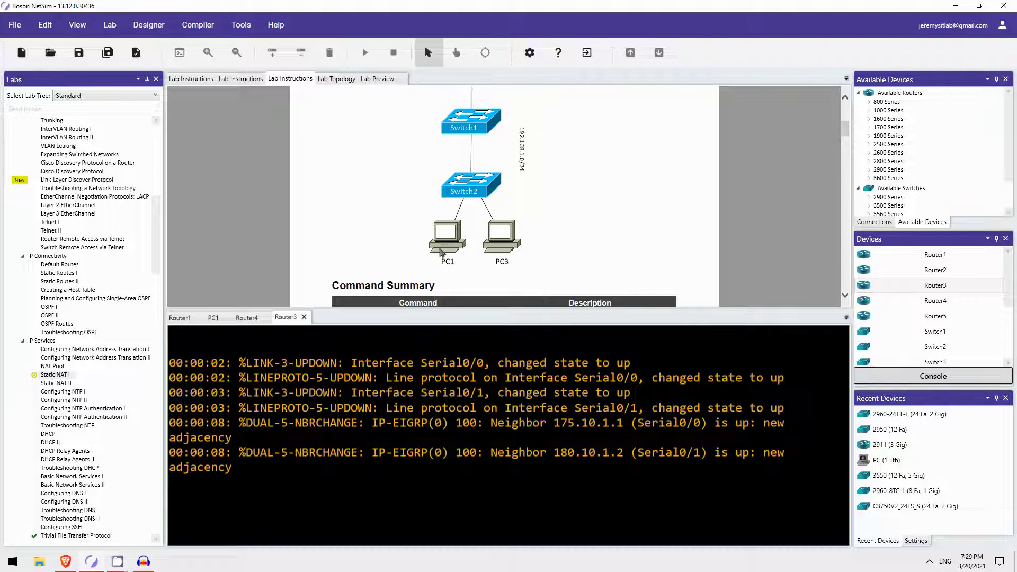
scroll(340, 215, "down", 10)
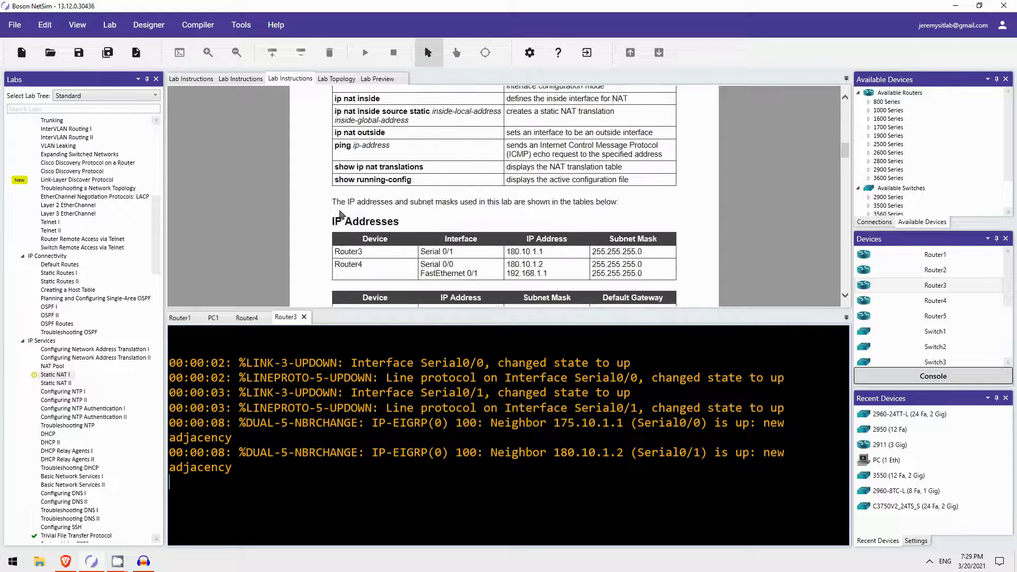
scroll(341, 214, "down", 10)
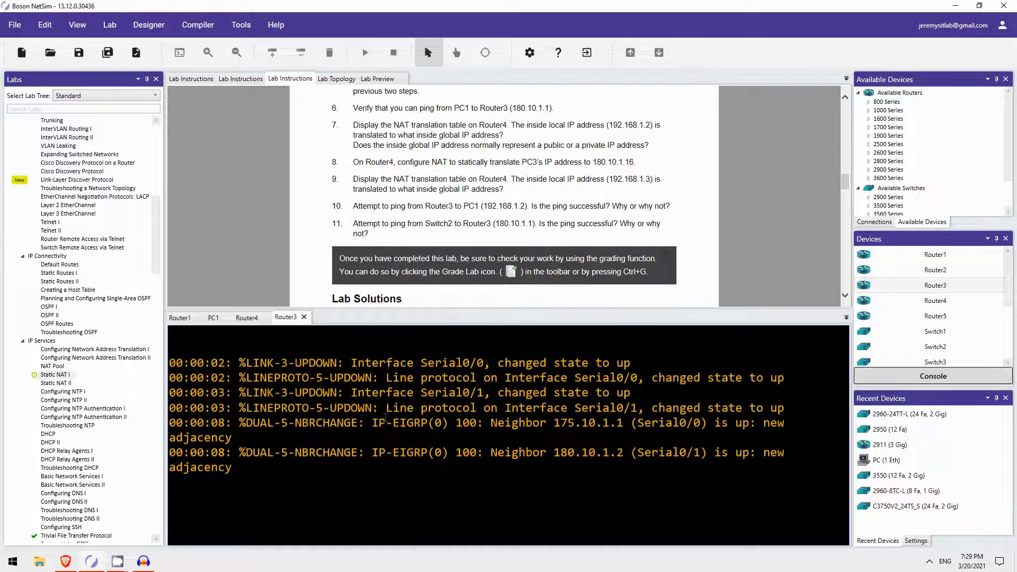
Enter privileged mode on Router3 and ping PC1 at 192.168.1.2, which fails 0/5.
left_click_drag(386, 418, 389, 414)
key("Return")
key("Return")
type("er3>e")
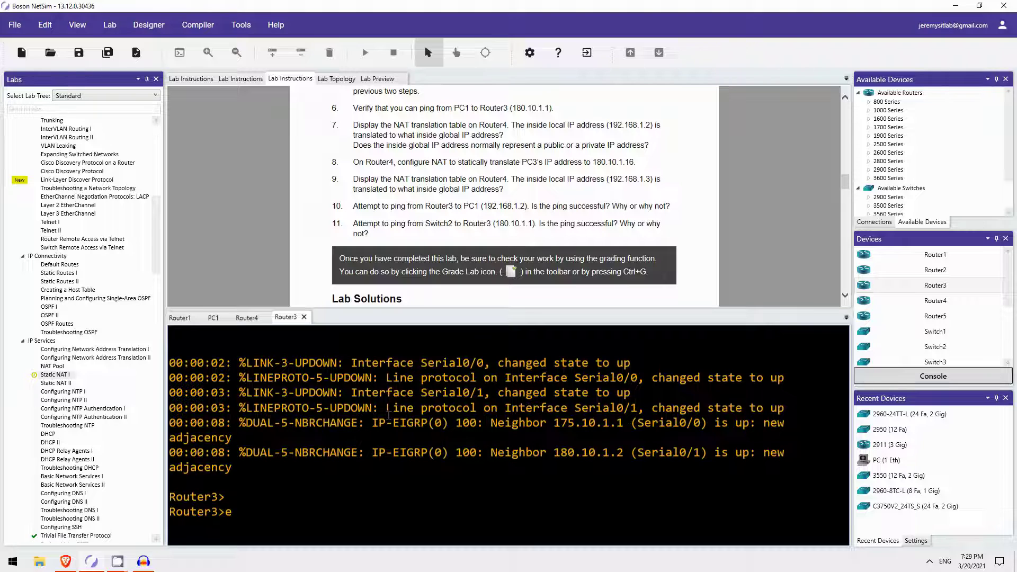
type("n")
key("Return")
key("Return")
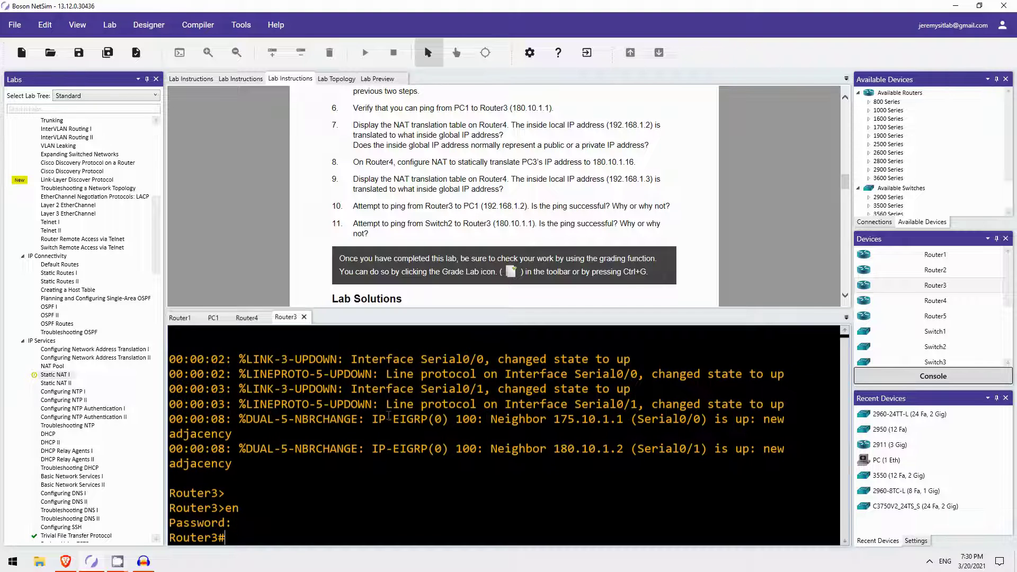
type("ping 192.168.1.2")
key("Return")
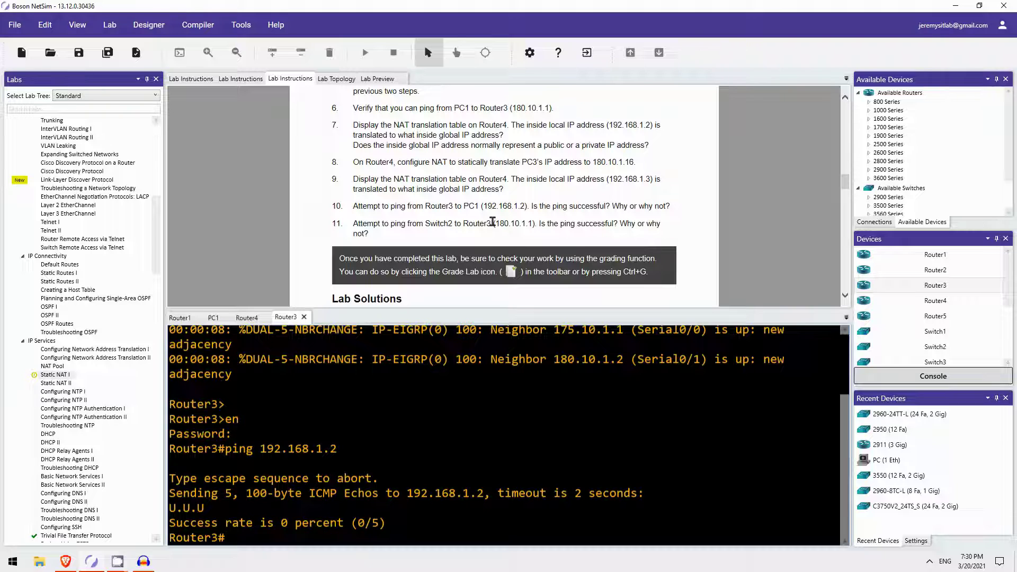
scroll(488, 233, "up", 15)
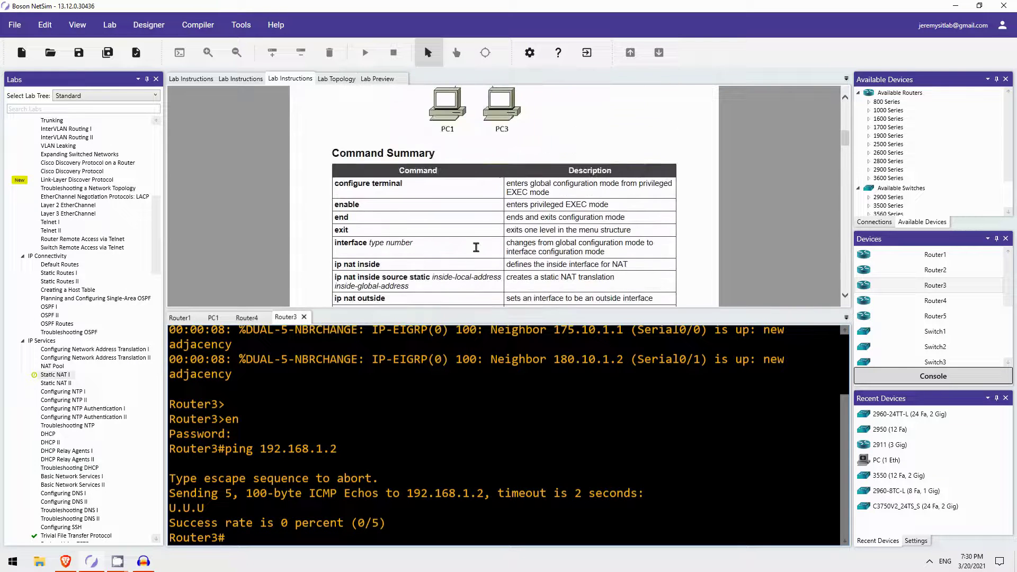
scroll(477, 247, "up", 3)
scroll(936, 323, "down", 2)
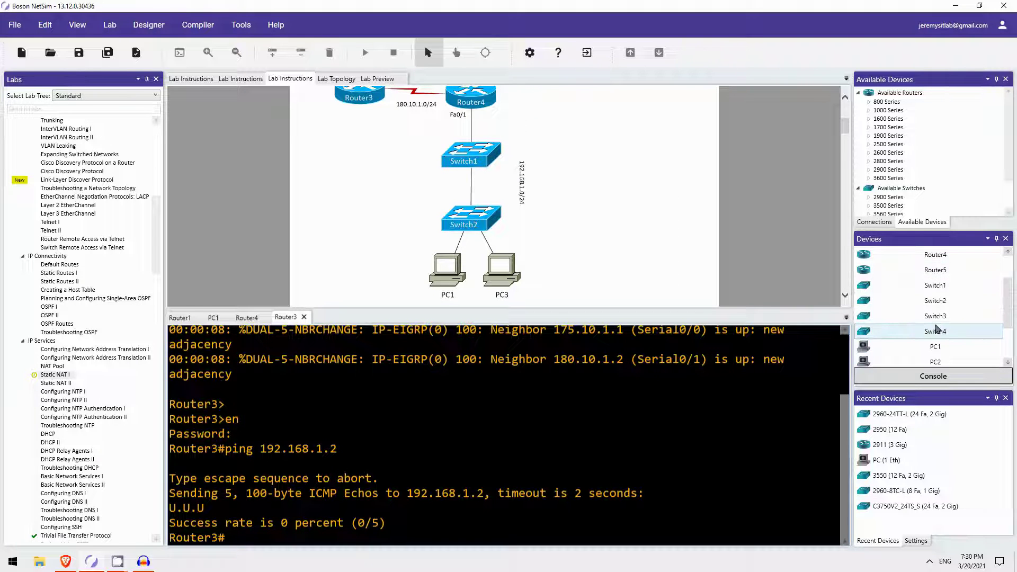
Enter privileged mode on Switch2 and list its interfaces with show ip int brief.
double_click(935, 301)
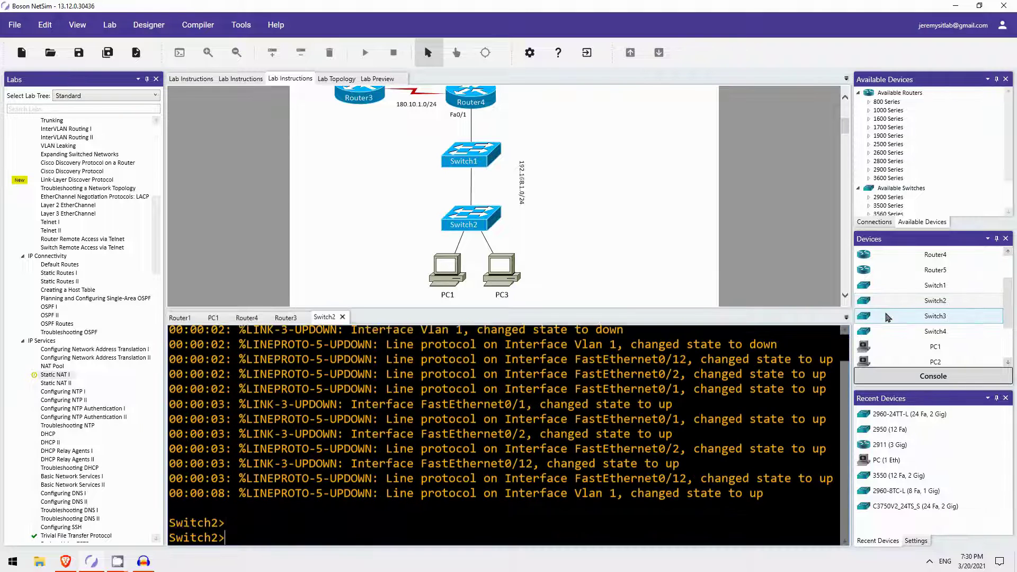
type("en")
key("Return")
key("Return")
type("show ip int brief")
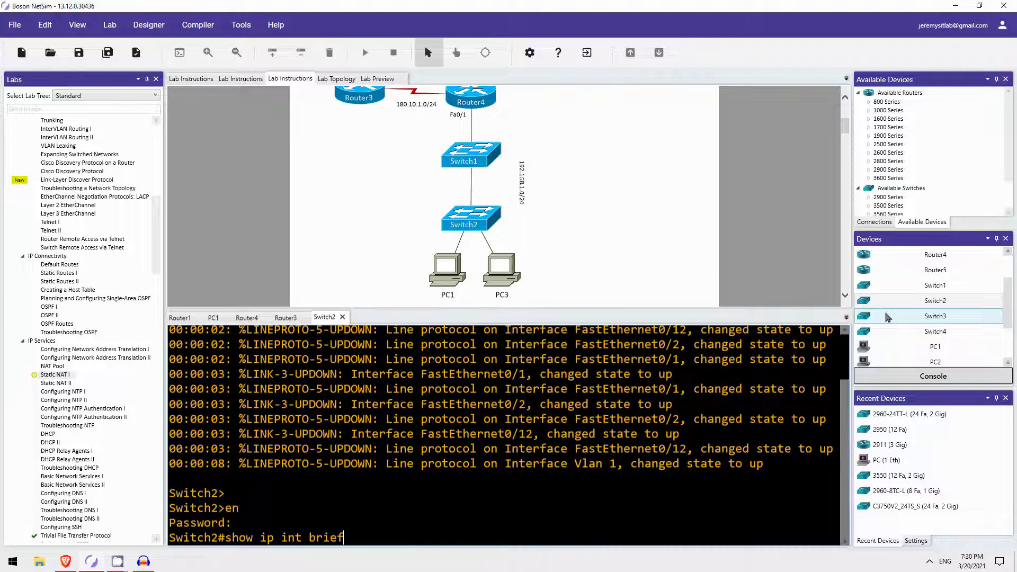
key("Return")
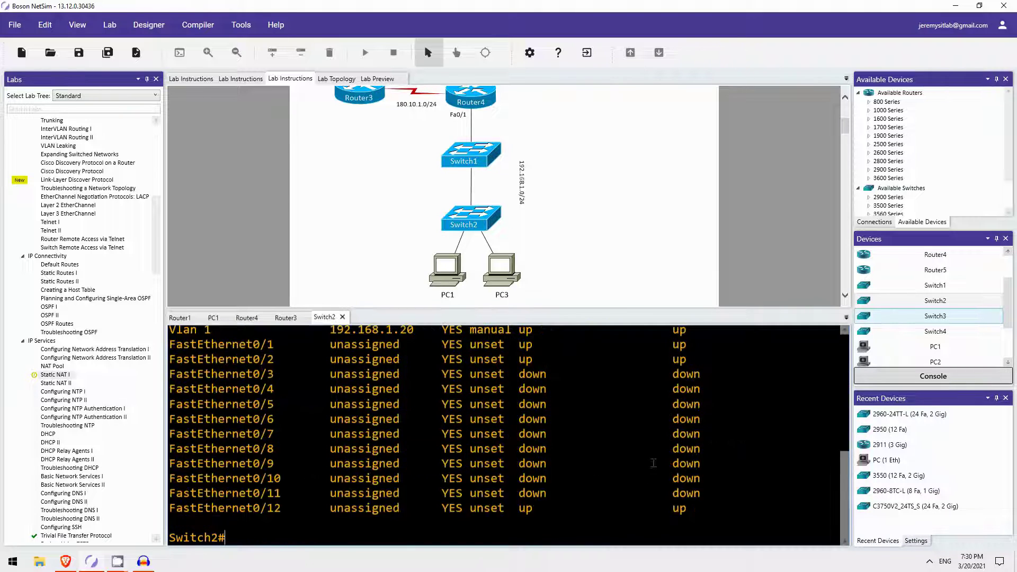
scroll(406, 352, "up", 1)
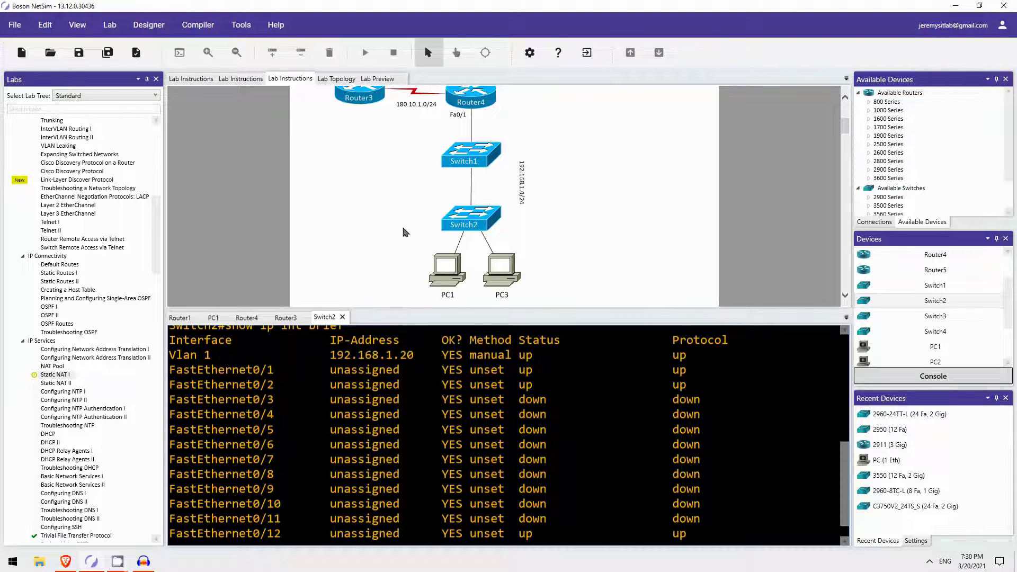
scroll(380, 200, "down", 15)
scroll(380, 200, "down", 6)
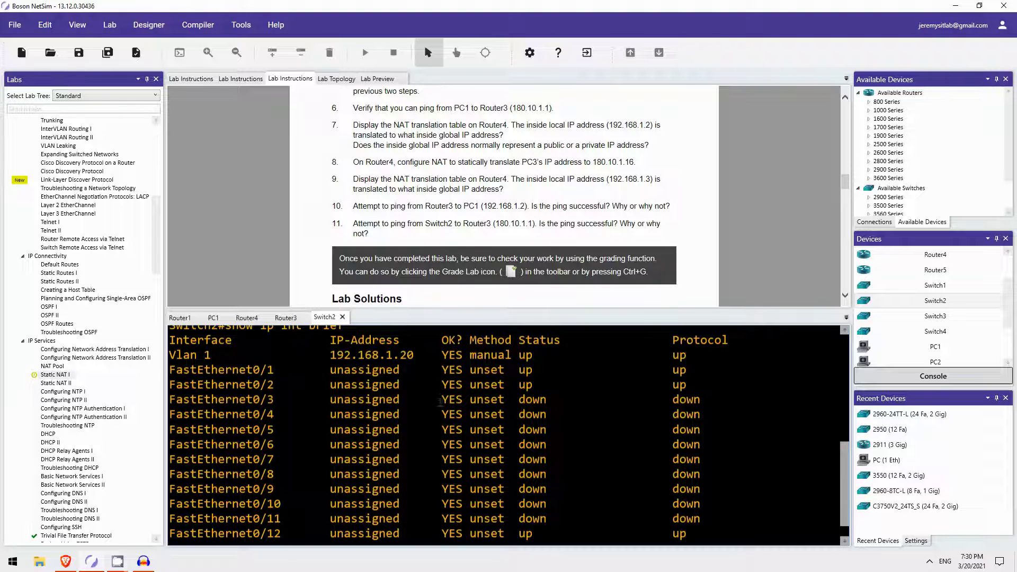
Ping Router3 at 180.10.1.1 from Switch2, which fails with 0 percent success.
key("Return")
key("Return")
type("ping ")
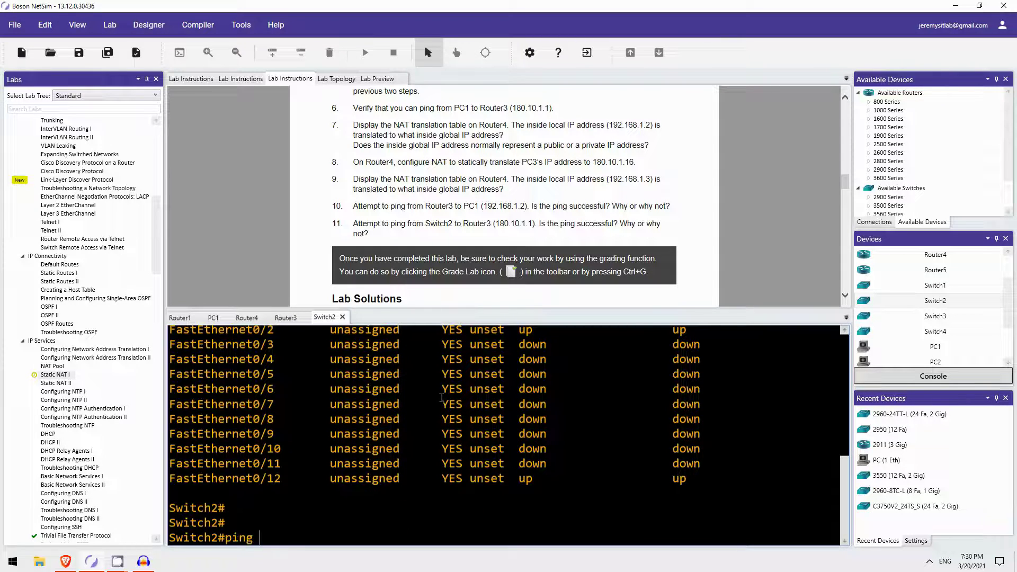
type("180.10.1.1")
key("Return")
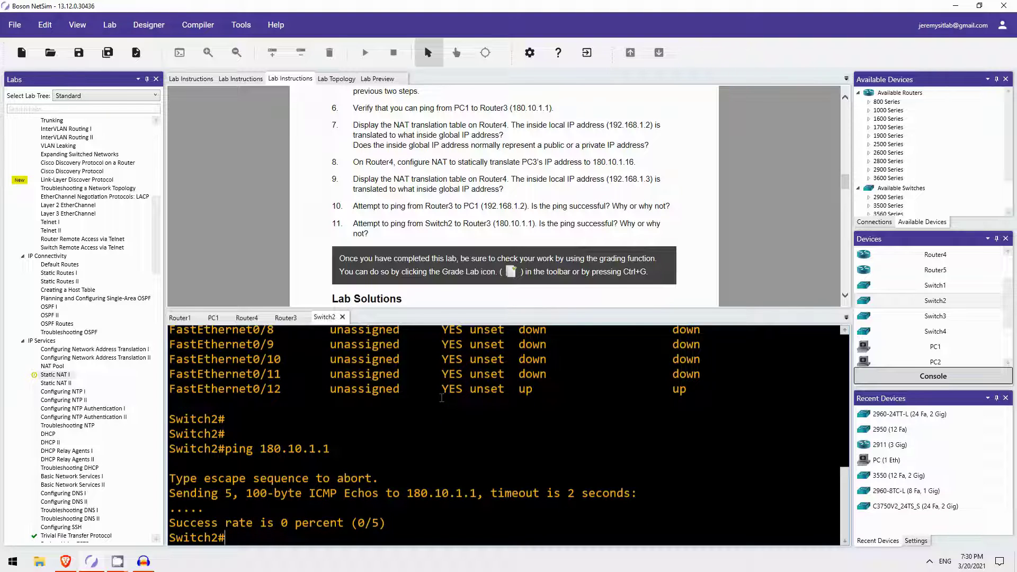
scroll(629, 237, "down", 1)
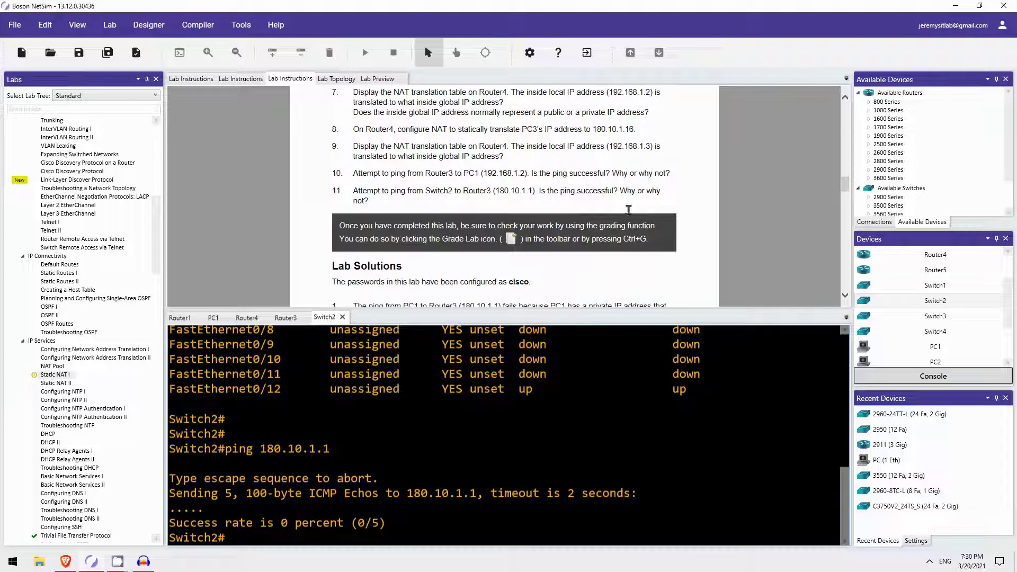
Grade the Static NAT I lab and acknowledge its success message.
left_click(145, 53)
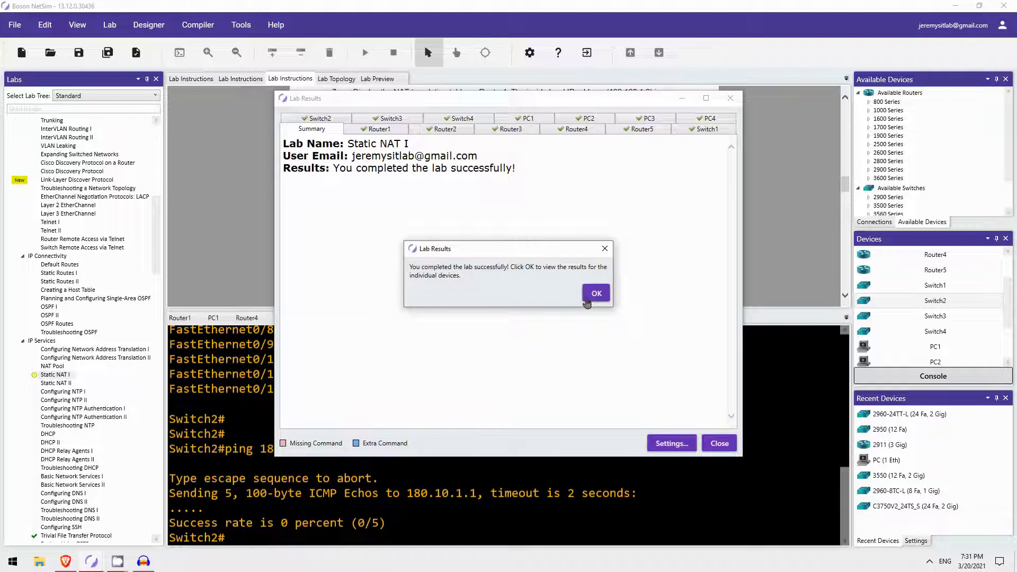
left_click(586, 300)
left_click(718, 441)
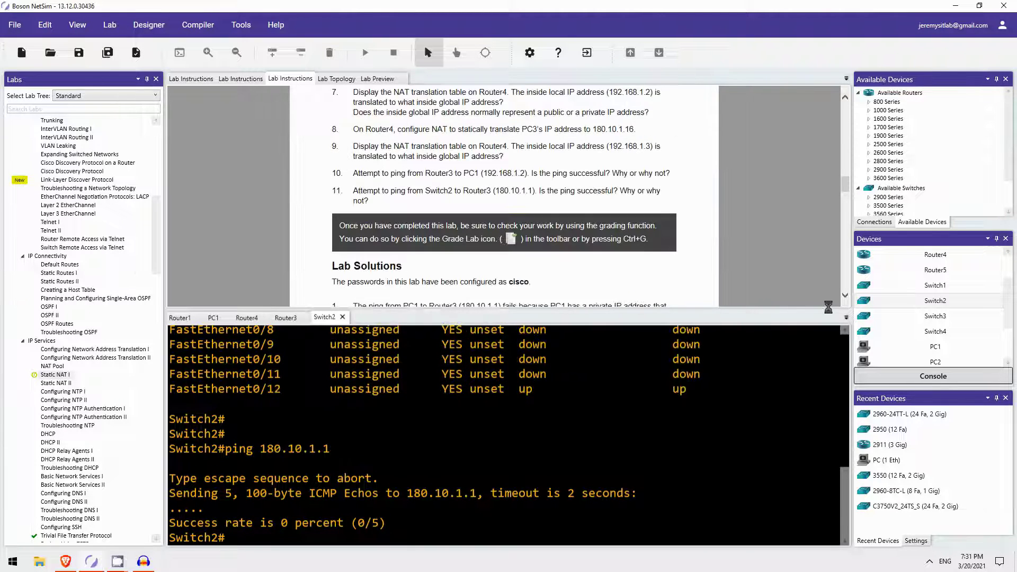
Read through the Lab Solutions and return to the top.
scroll(757, 233, "down", 3)
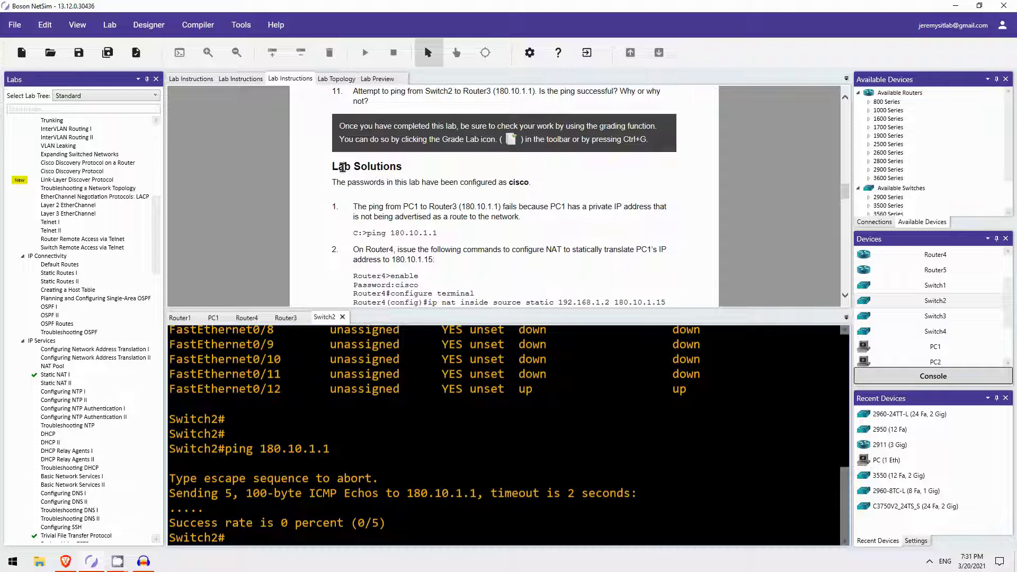
scroll(715, 250, "down", 5)
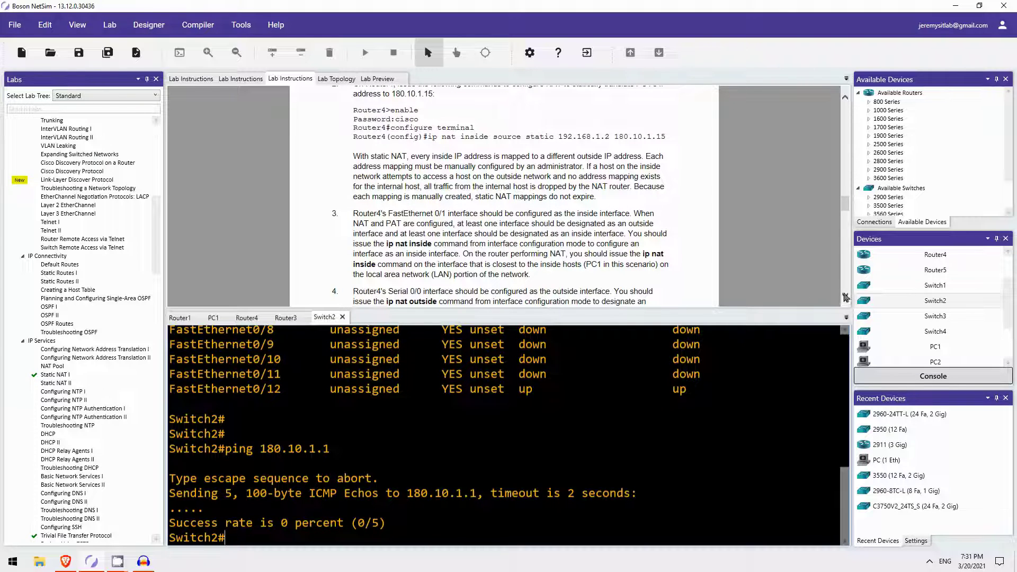
scroll(847, 302, "down", 2)
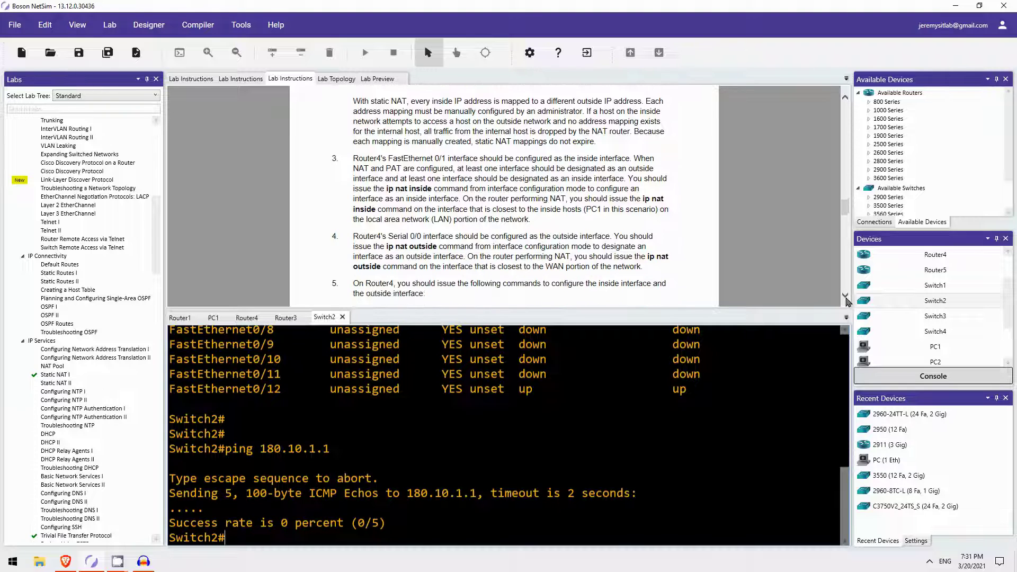
scroll(846, 302, "down", 10)
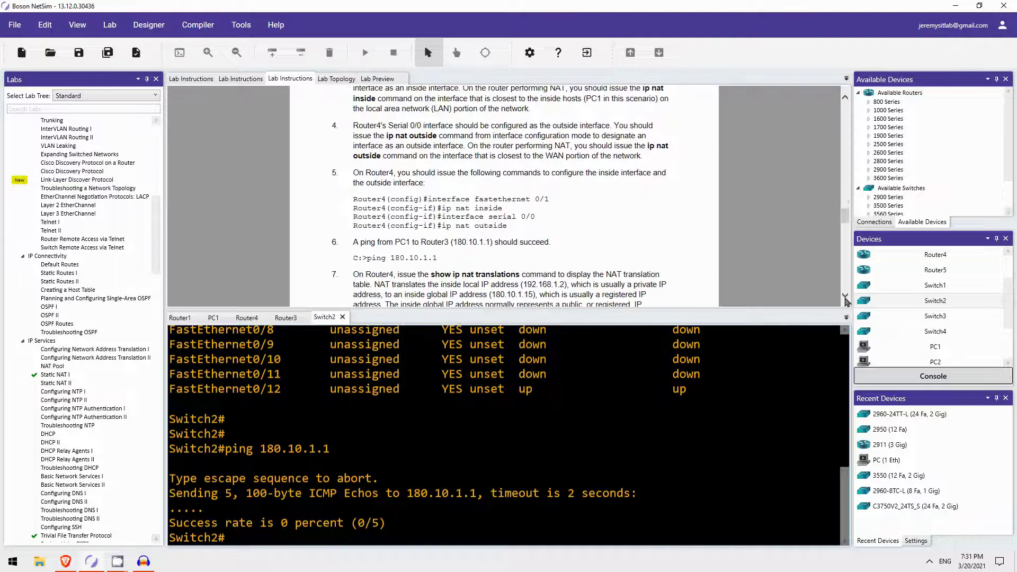
scroll(847, 301, "down", 10)
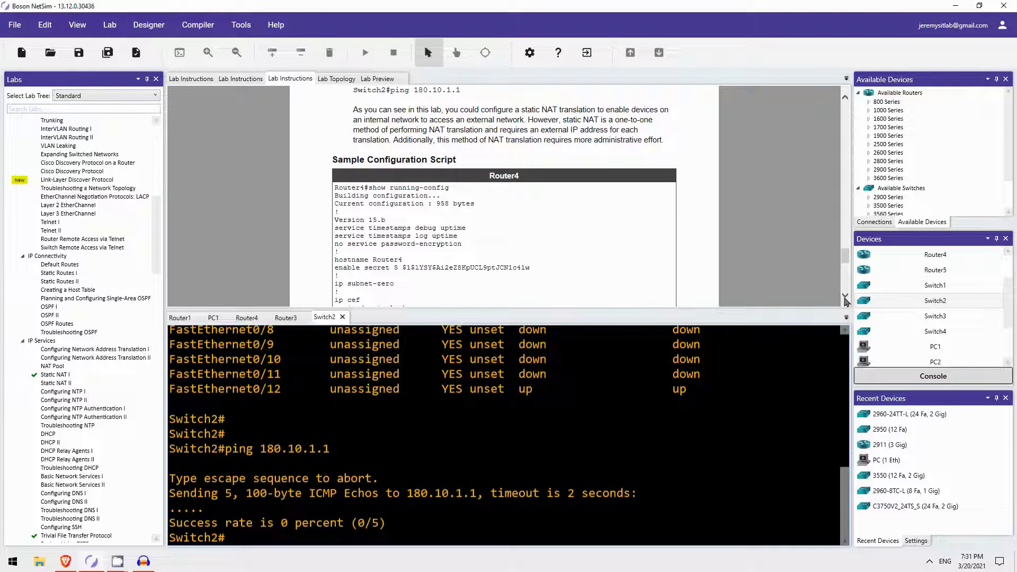
left_click_drag(846, 257, 846, 115)
scroll(846, 115, "up", 1)
scroll(792, 174, "down", 2)
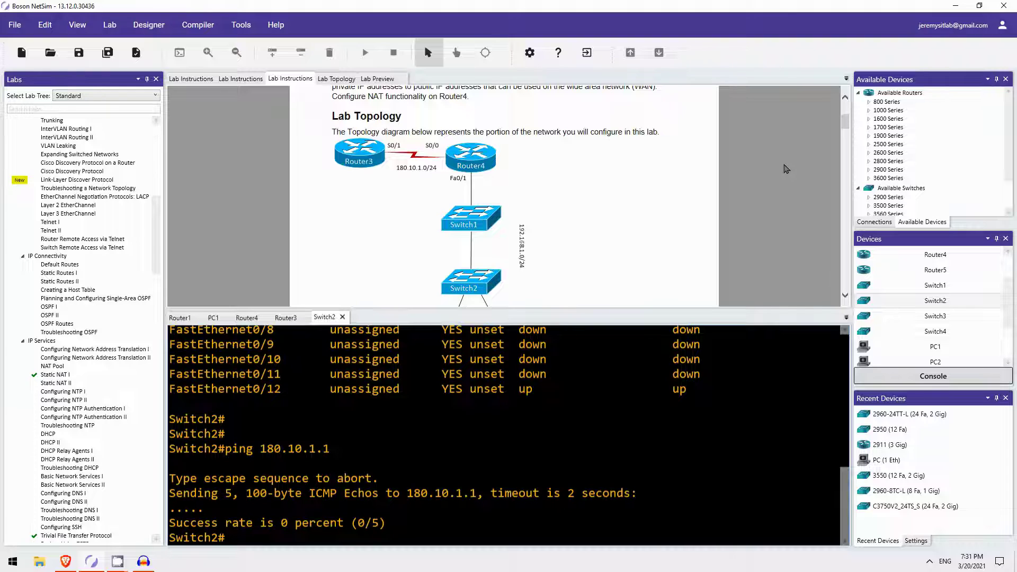